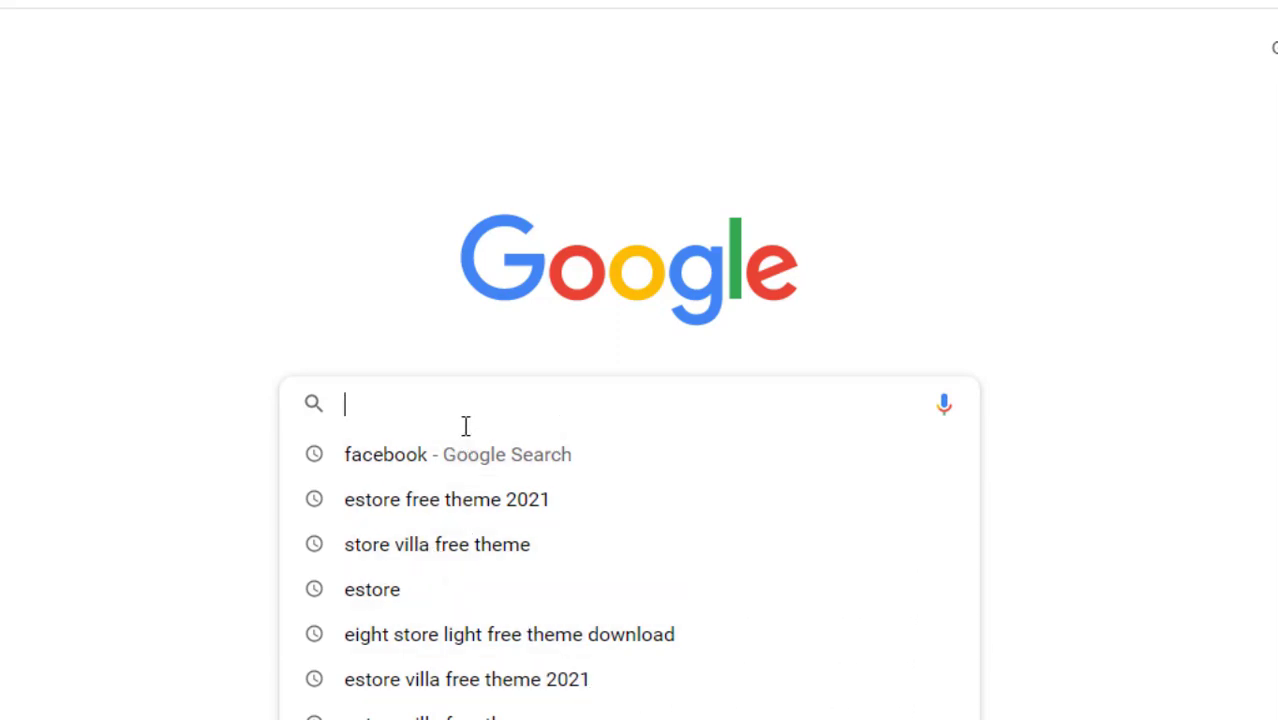
# Enter localwp.com in the address bar, correcting the typos, and load the site
pyautogui.write('local')
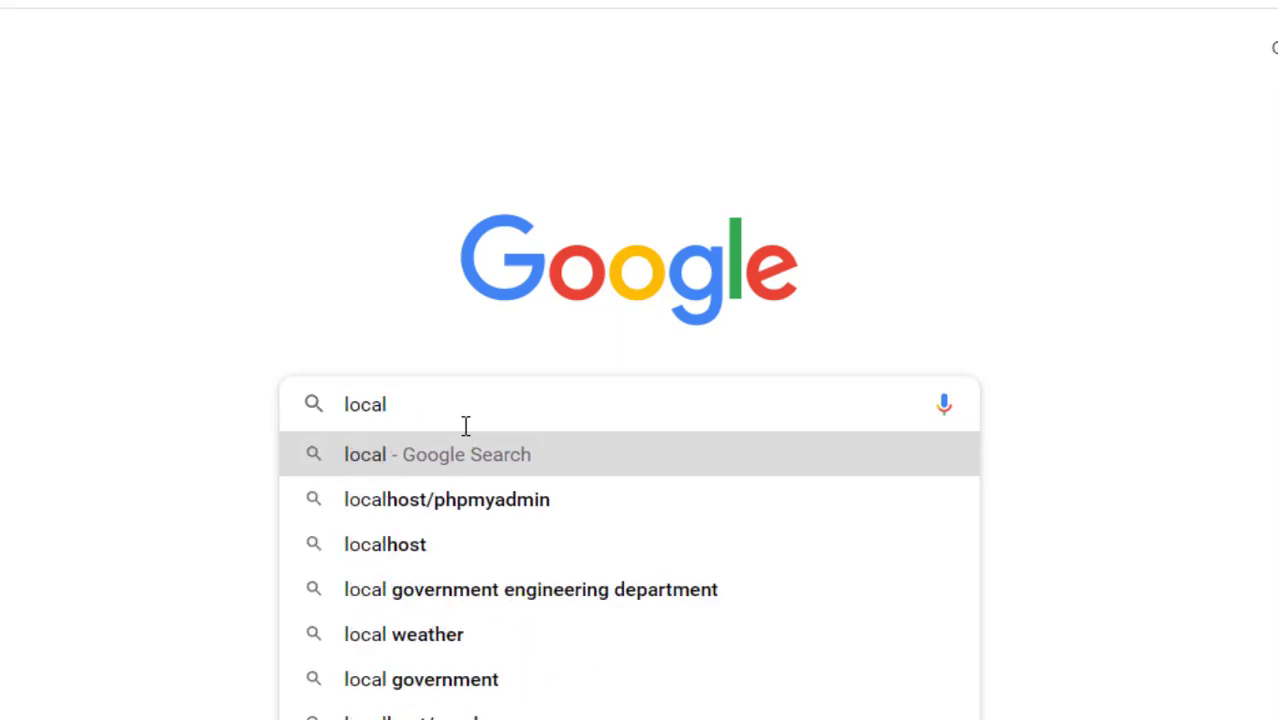
pyautogui.write('w')
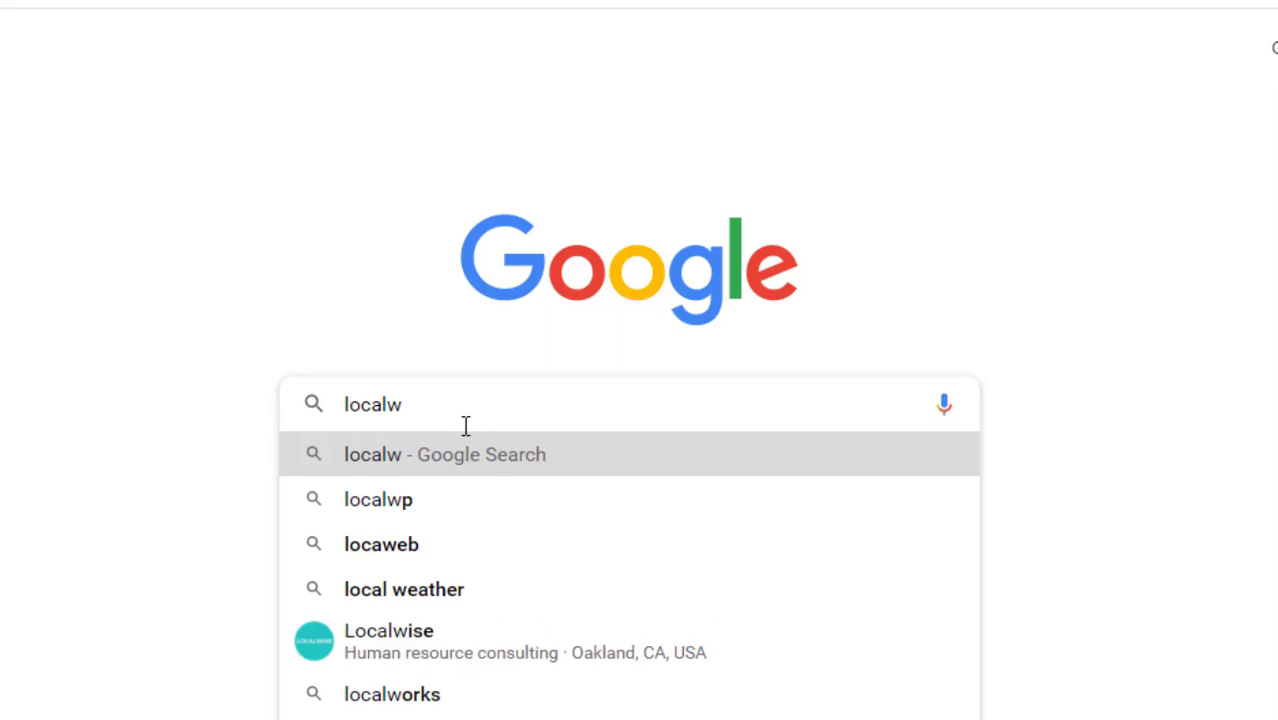
pyautogui.write('p')
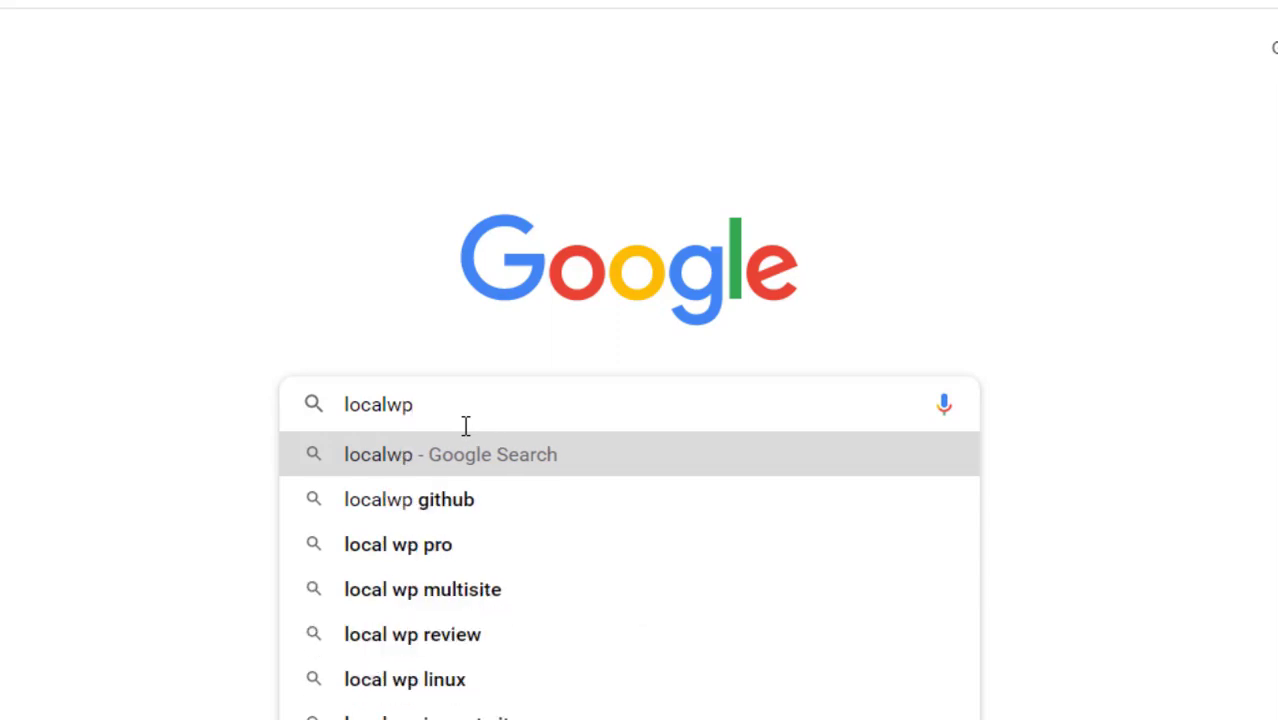
pyautogui.write('.c')
pyautogui.write('o')
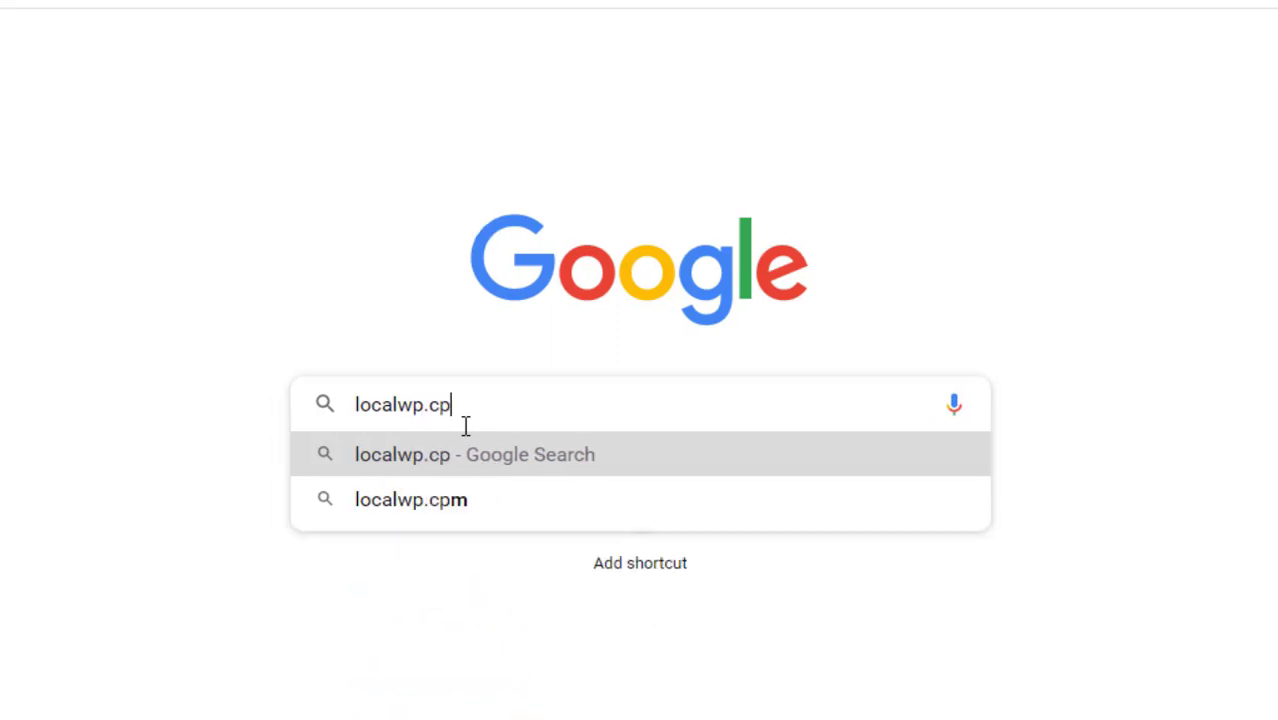
pyautogui.press('BackSpace')
pyautogui.write('m')
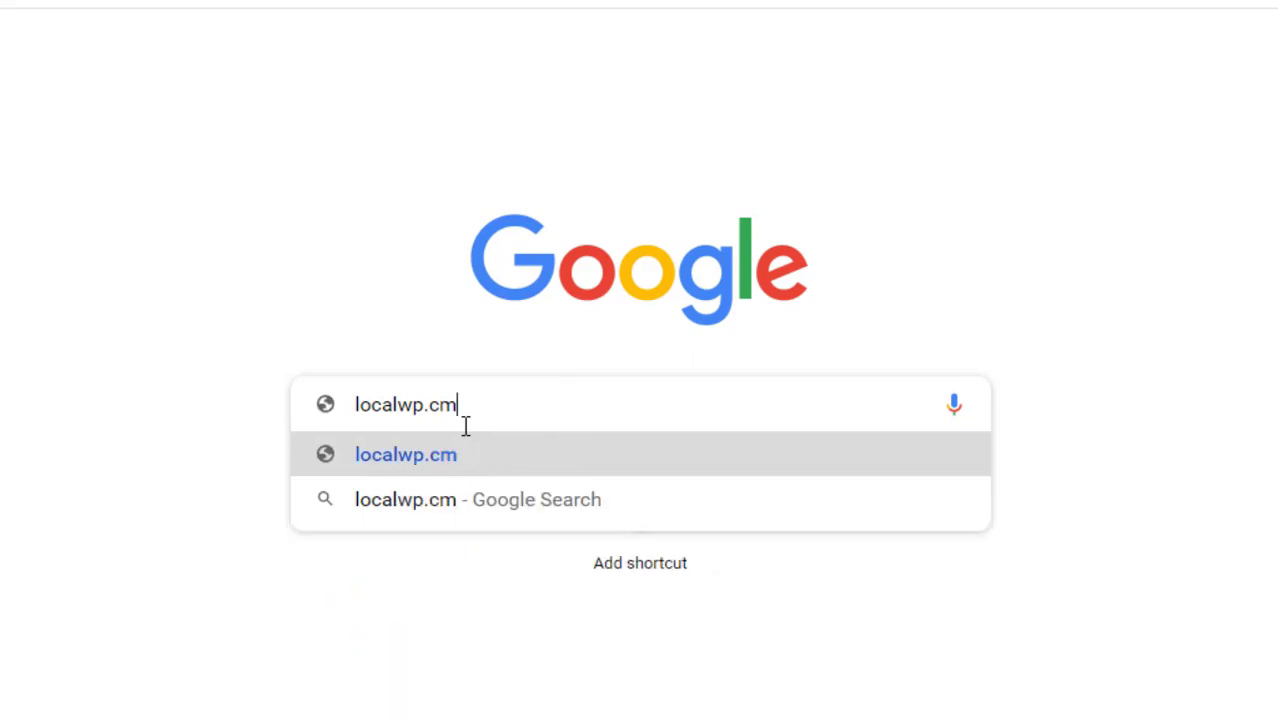
pyautogui.press('BackSpace')
pyautogui.write('om')
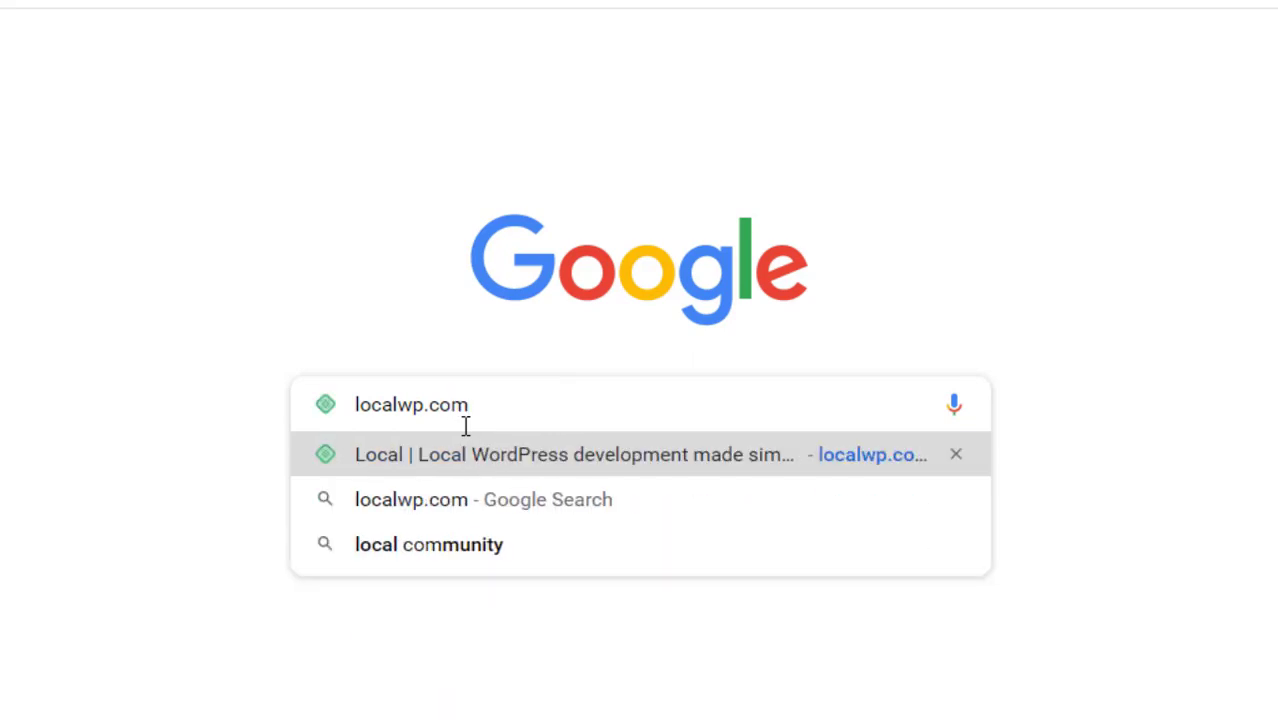
pyautogui.press('Return')
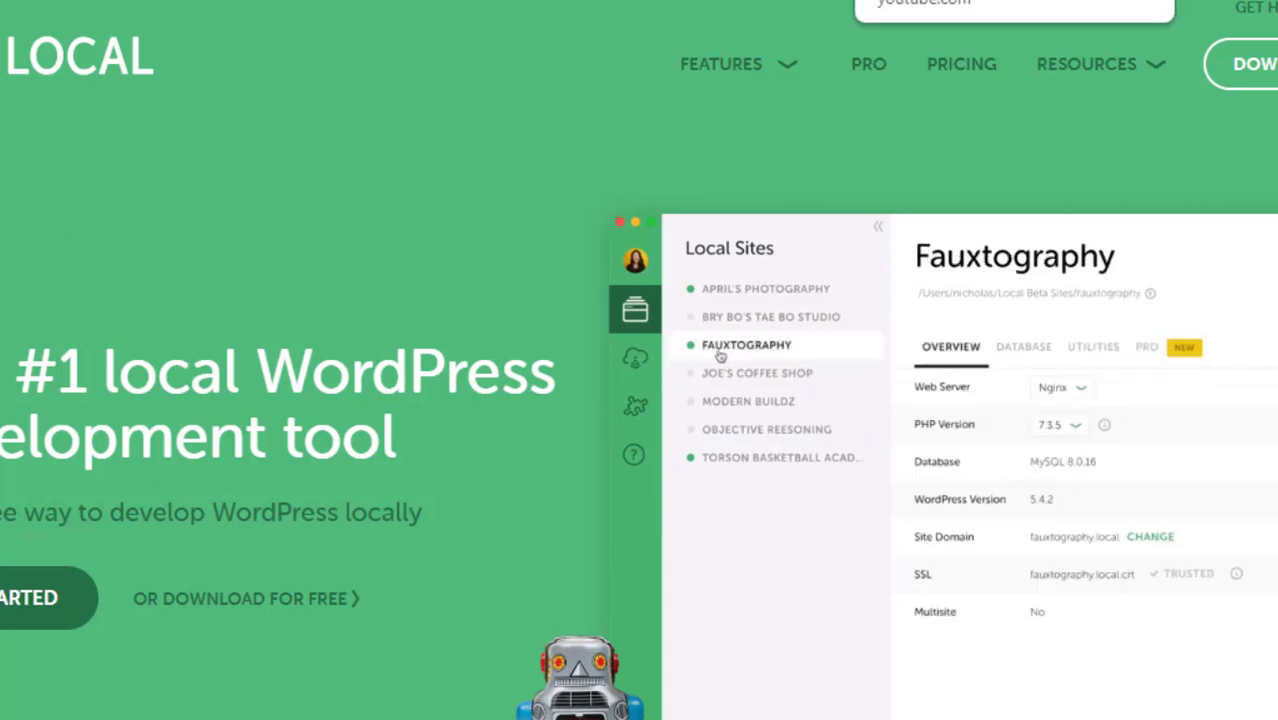
# Open the Download Local sign-up form with the homepage's Download button
pyautogui.click(905, 414)
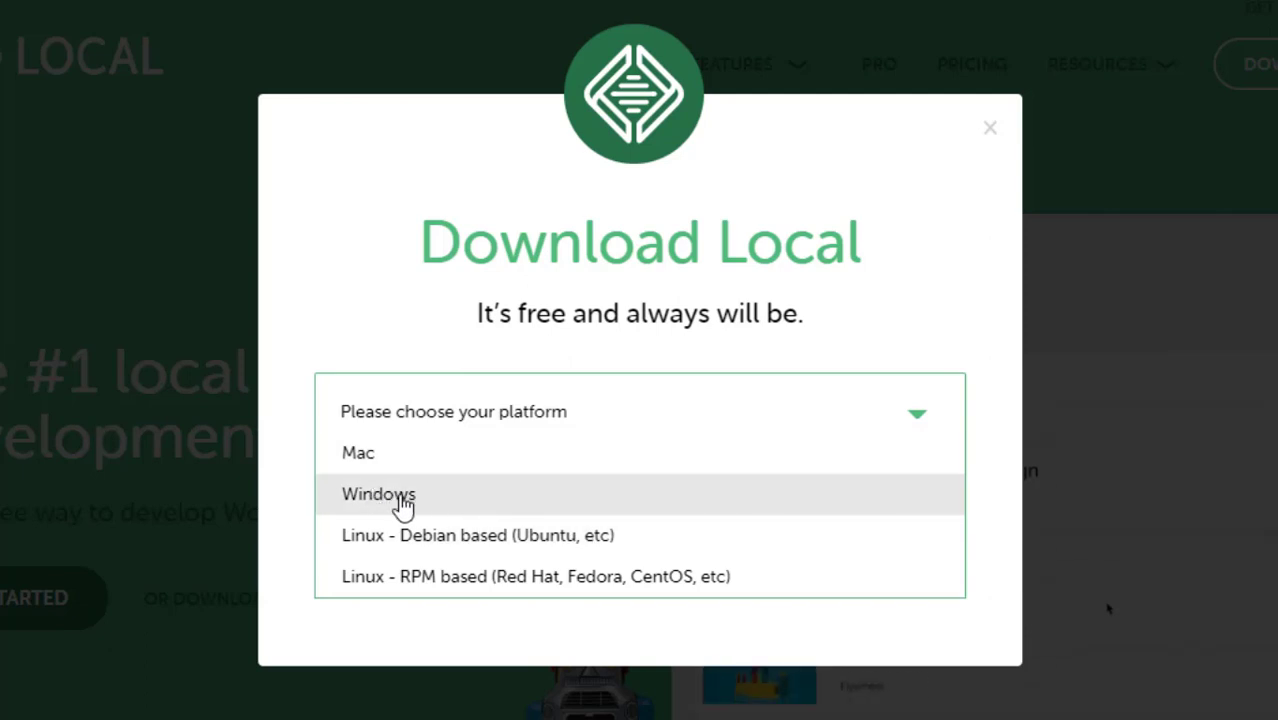
# Choose Windows as the platform and enter the user's first and last name
pyautogui.click(403, 505)
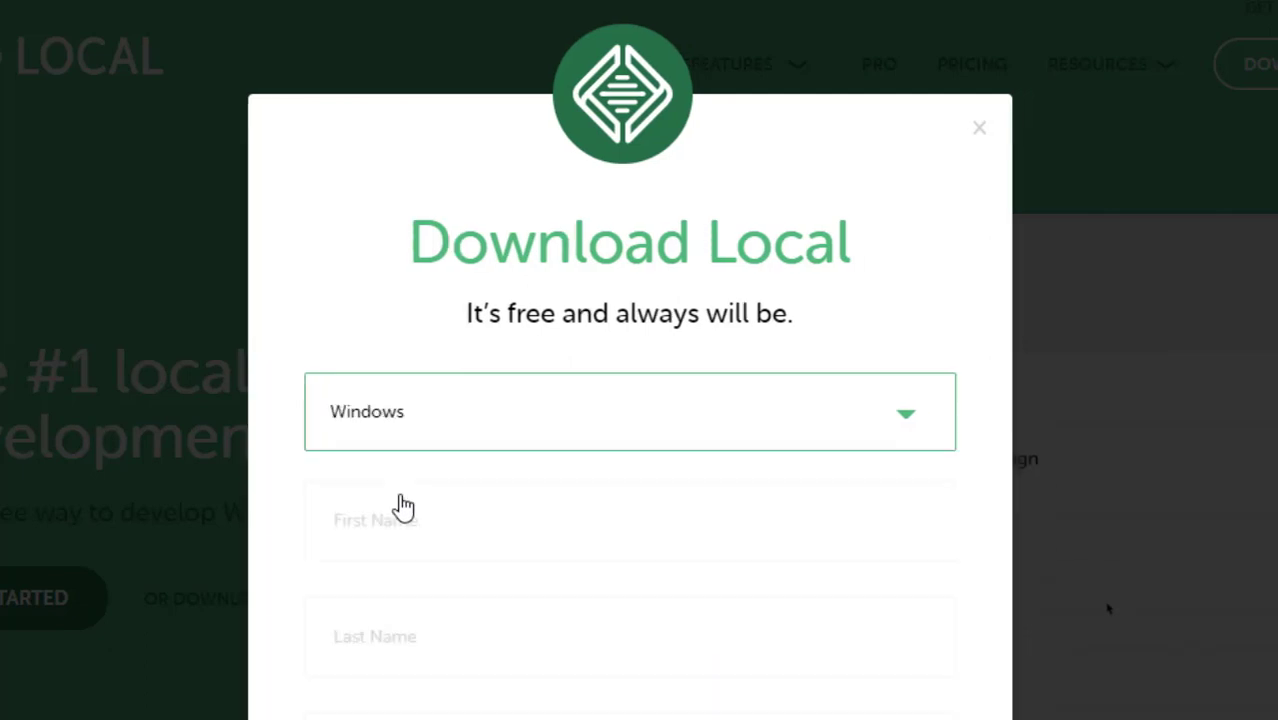
pyautogui.click(538, 521)
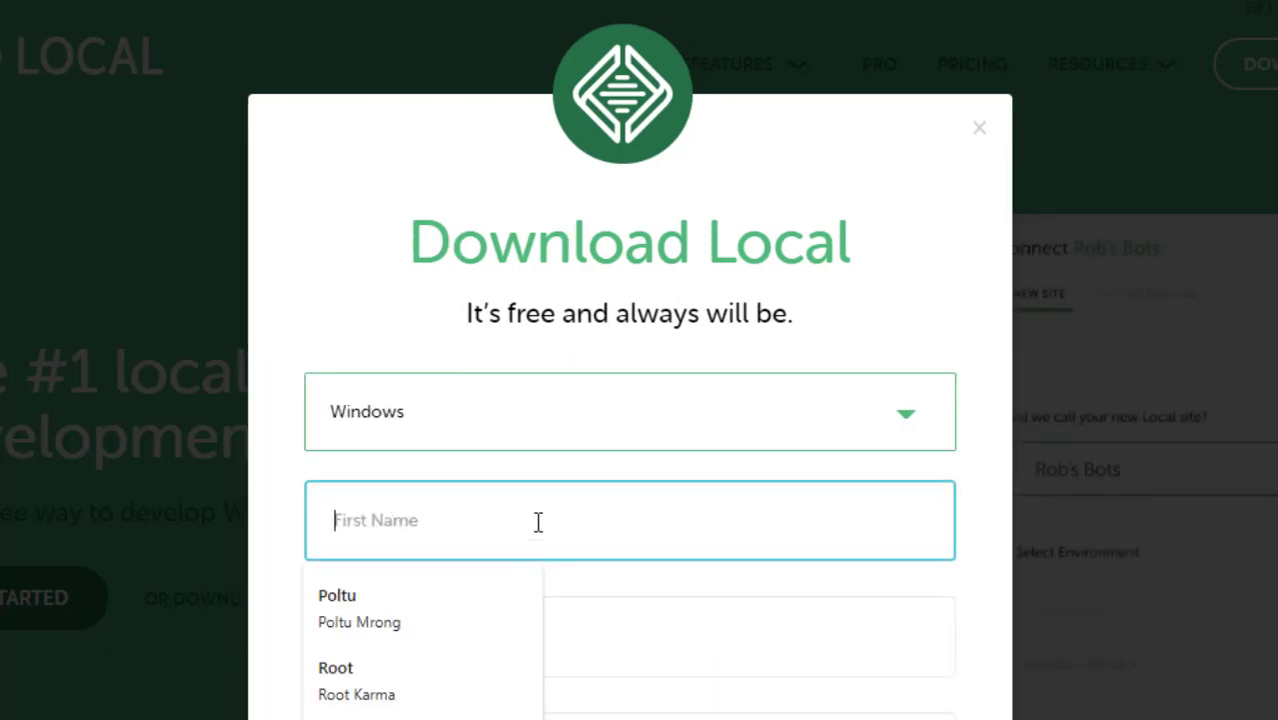
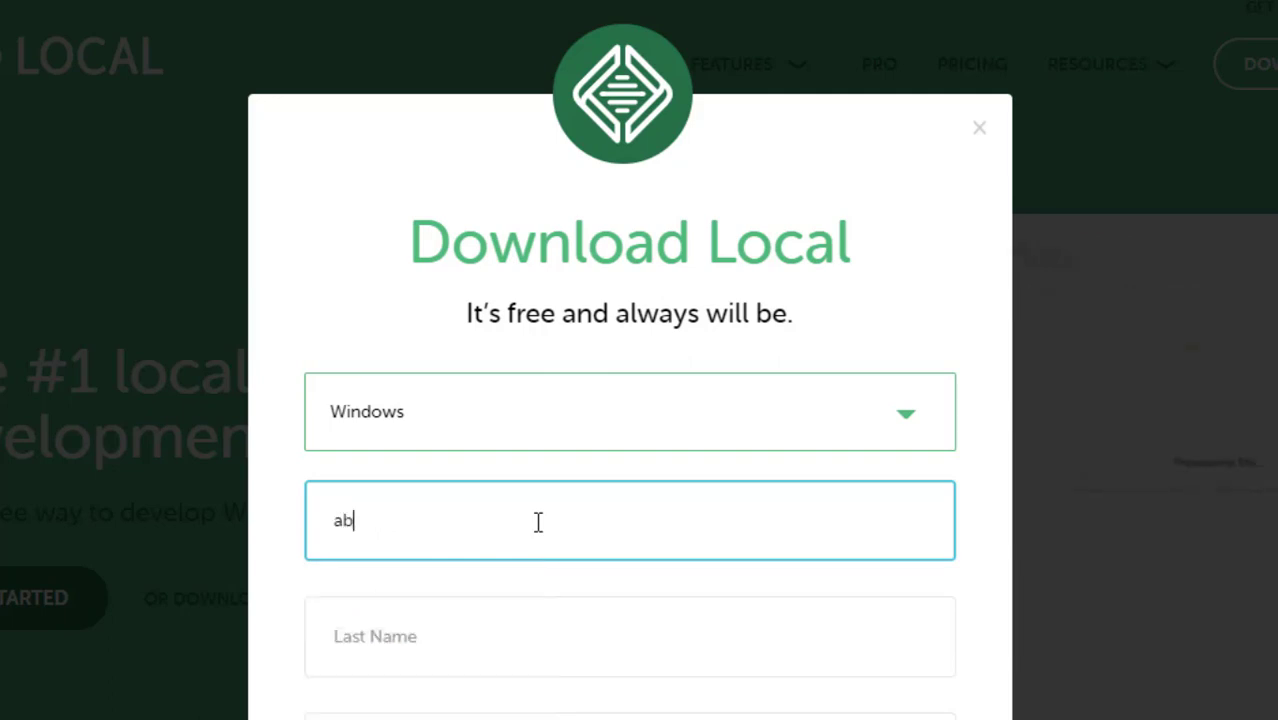
pyautogui.click(500, 652)
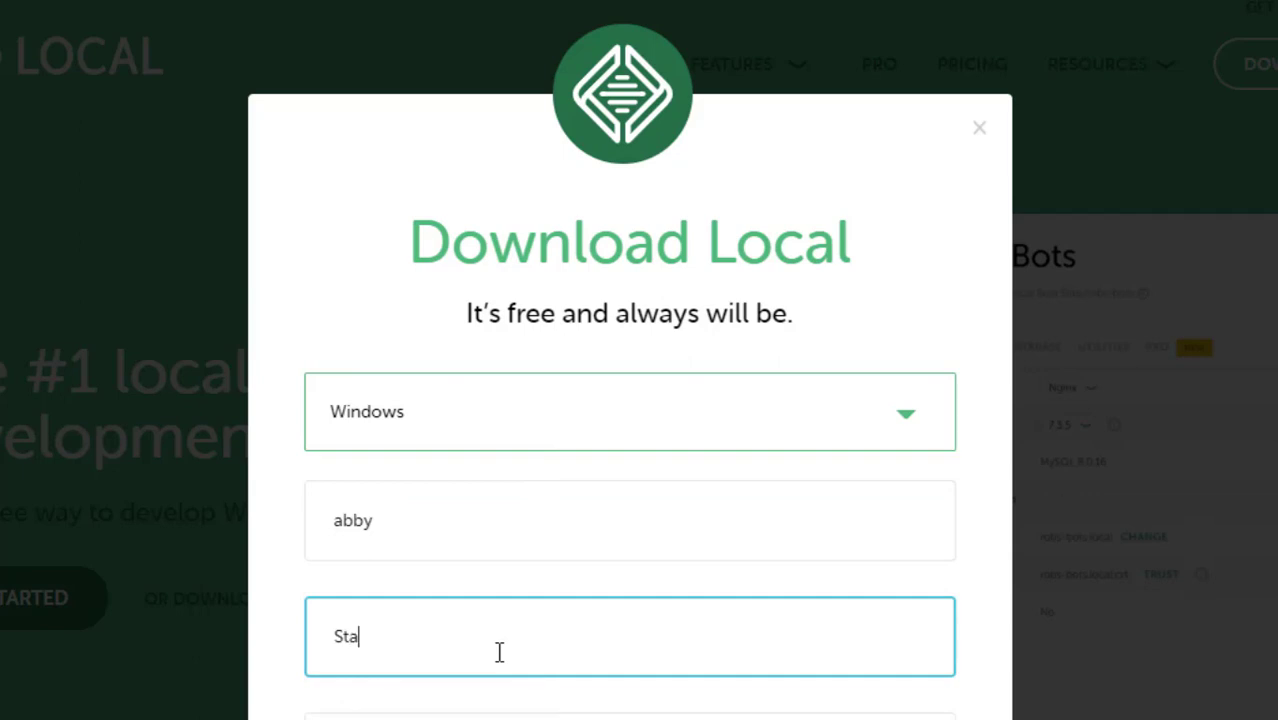
# Fill the work e-mail from the saved suggestion and submit the form to start the download
pyautogui.scroll(-3, 935, 543)
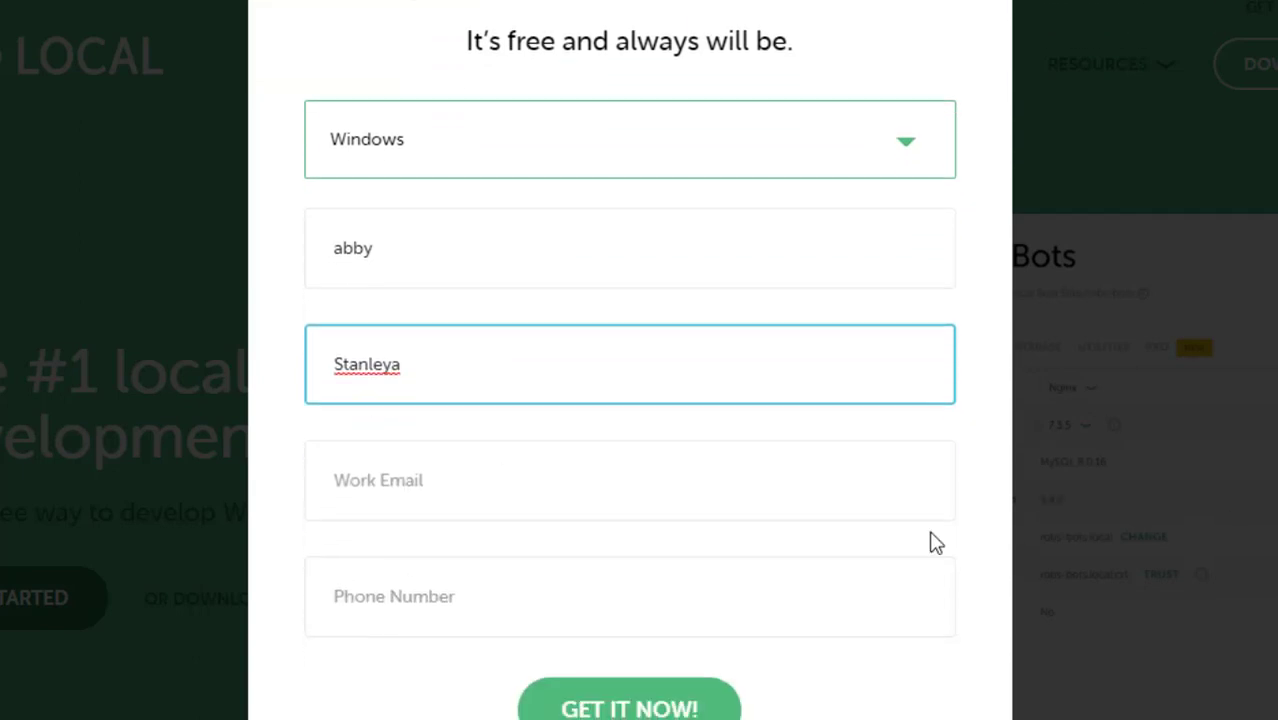
pyautogui.click(685, 490)
pyautogui.write('ab')
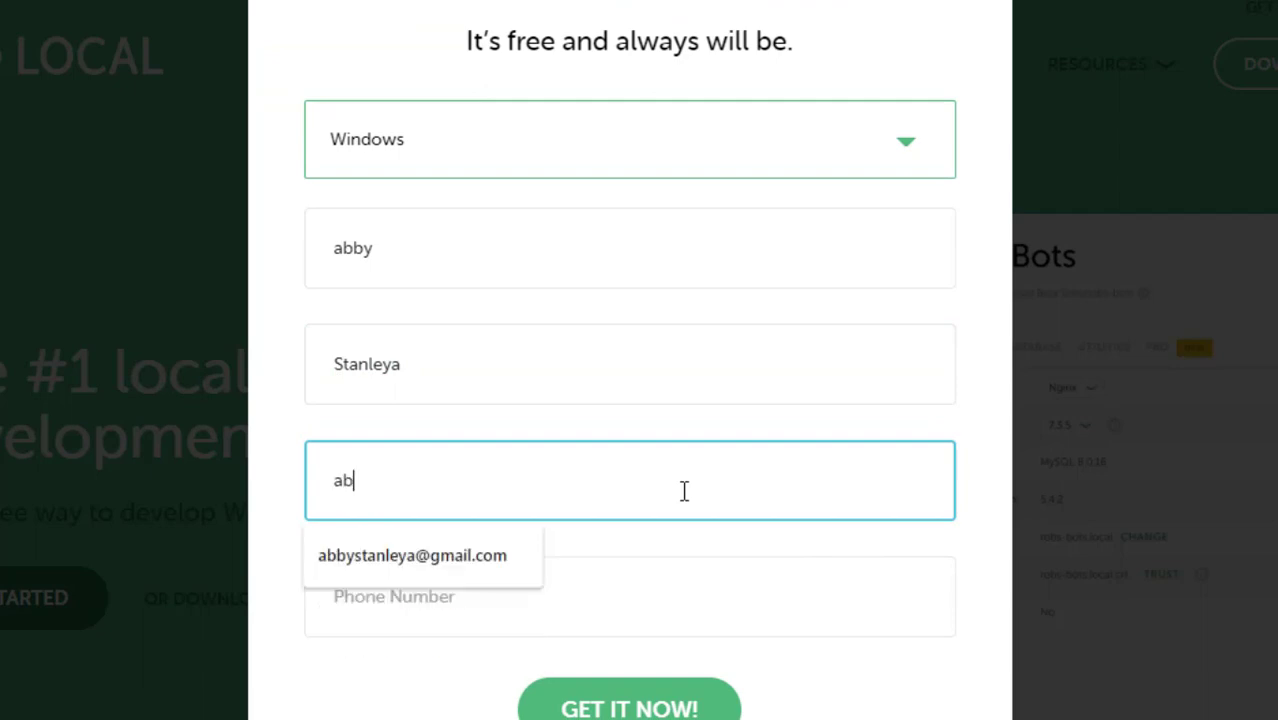
pyautogui.click(490, 558)
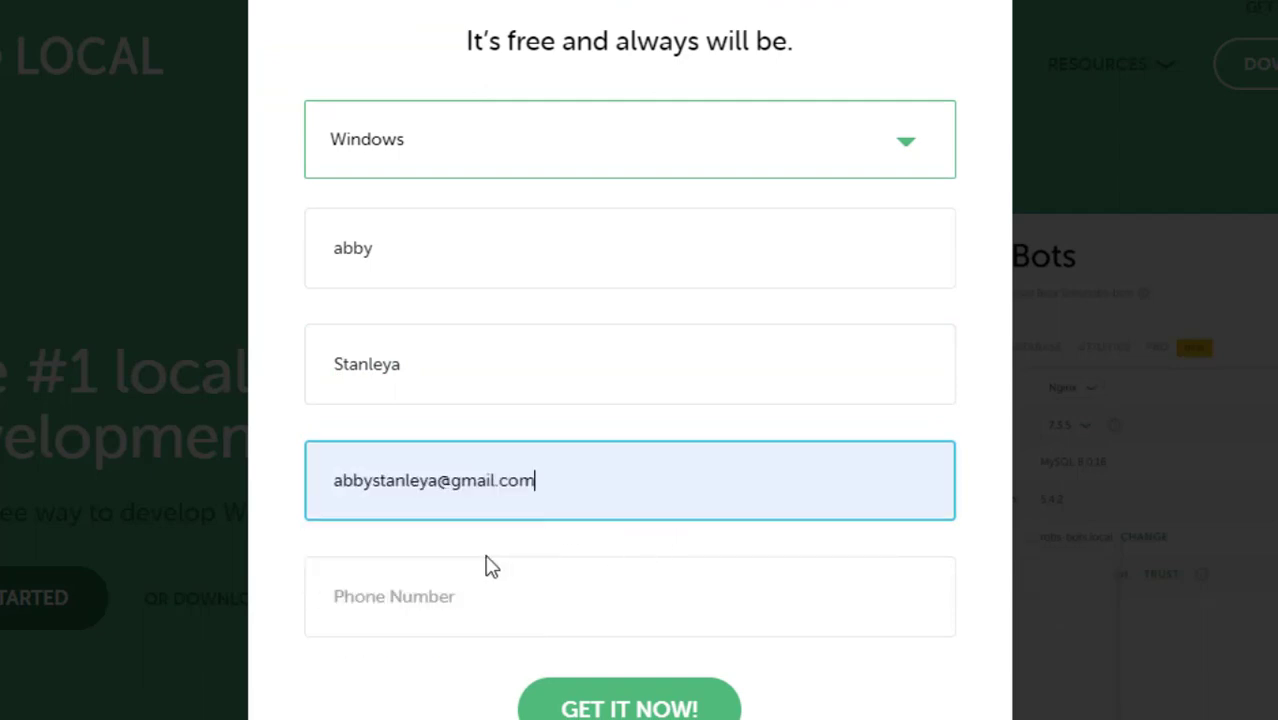
pyautogui.click(1032, 470)
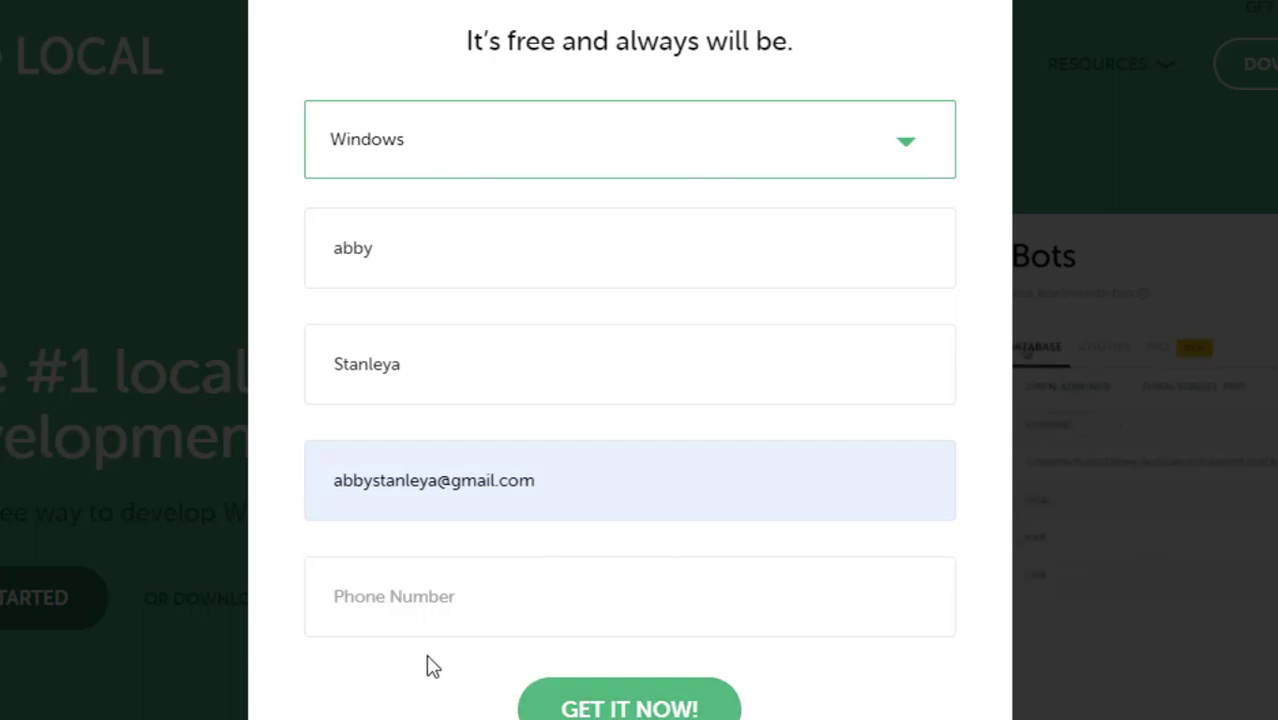
pyautogui.press('Return')
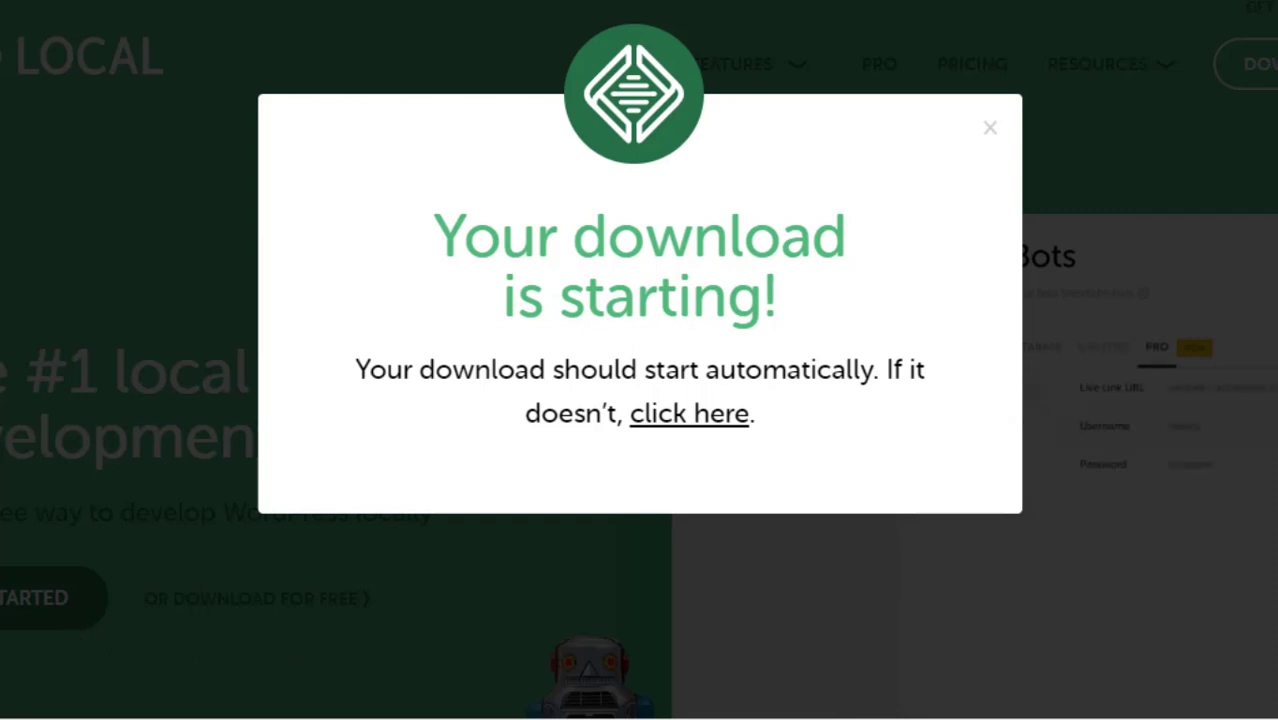
# Show the downloaded local-5.10.3-windows installer in its folder from the download bar
pyautogui.click(230, 716)
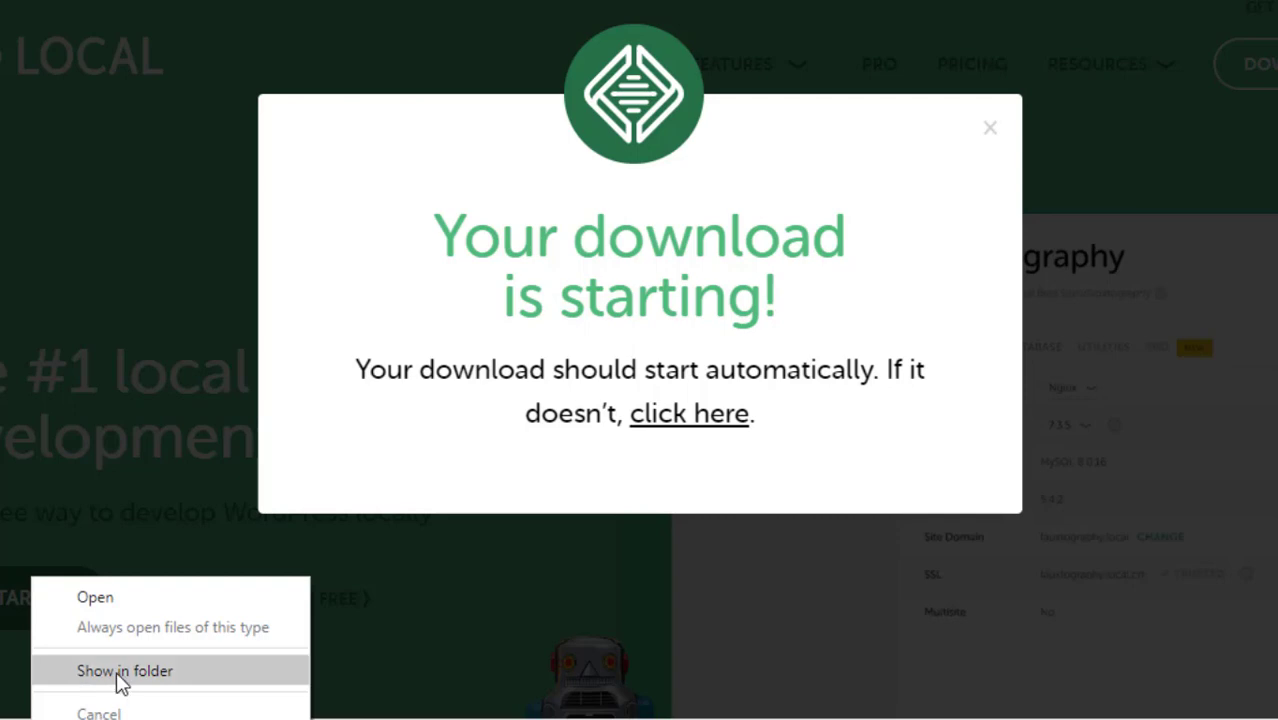
pyautogui.click(120, 680)
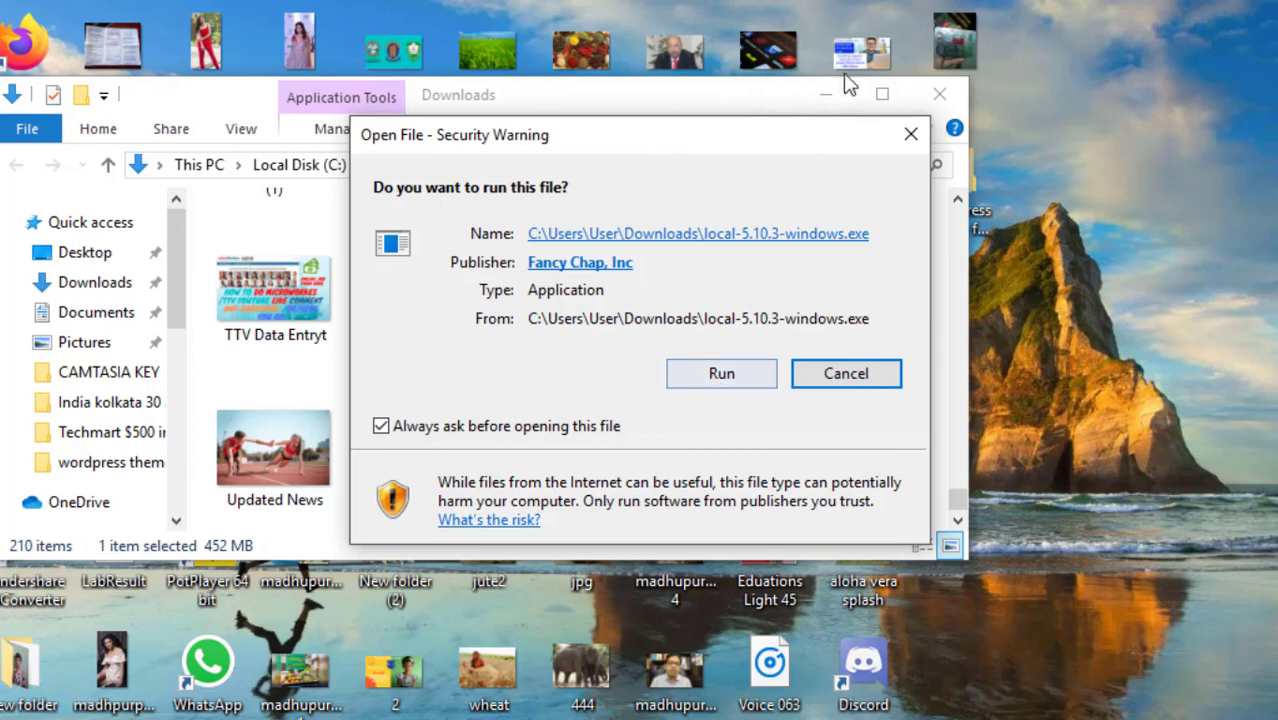
# Refresh the desktop, approve running the Local installer, and minimise the Downloads window
pyautogui.rightClick(1192, 52)
pyautogui.click(1234, 121)
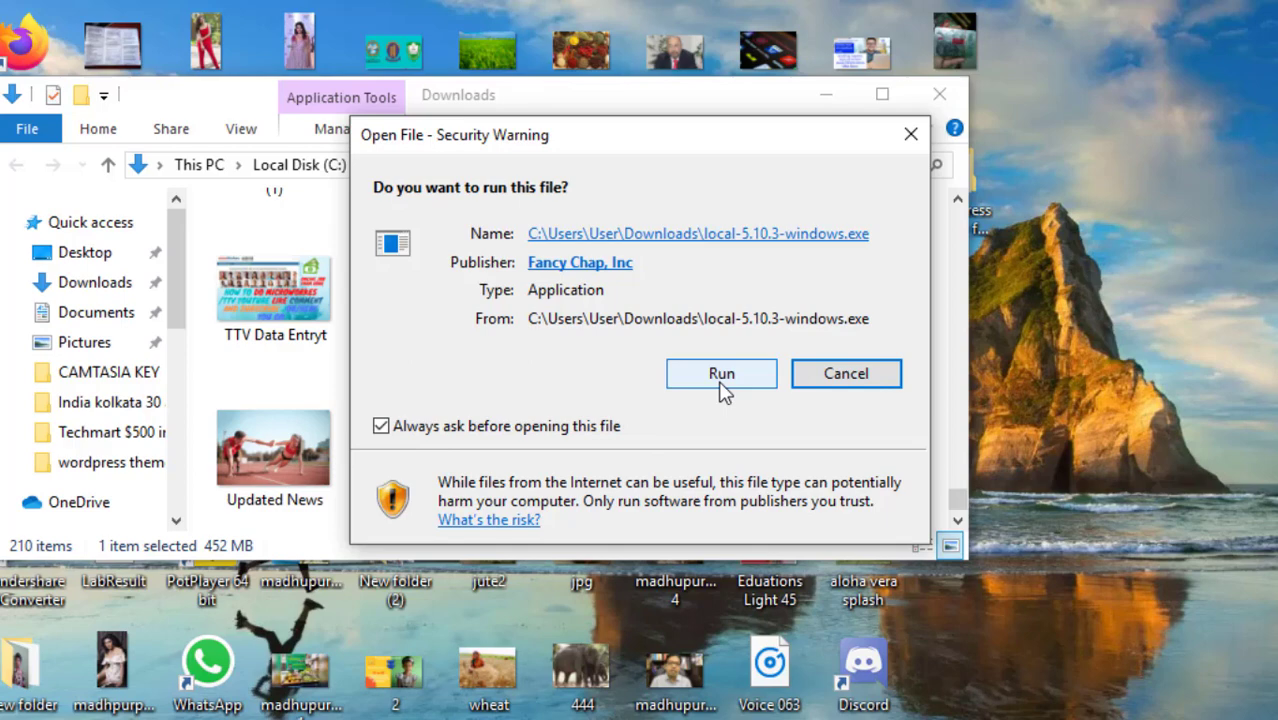
pyautogui.click(722, 386)
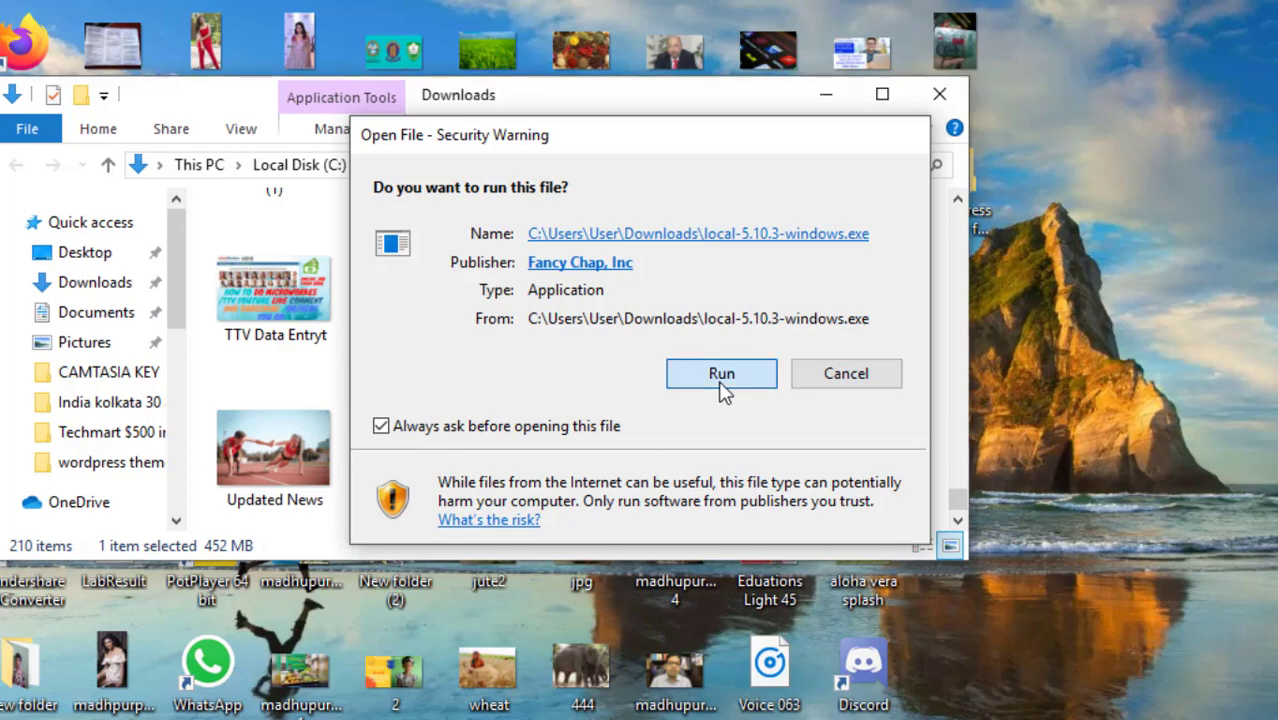
pyautogui.click(825, 98)
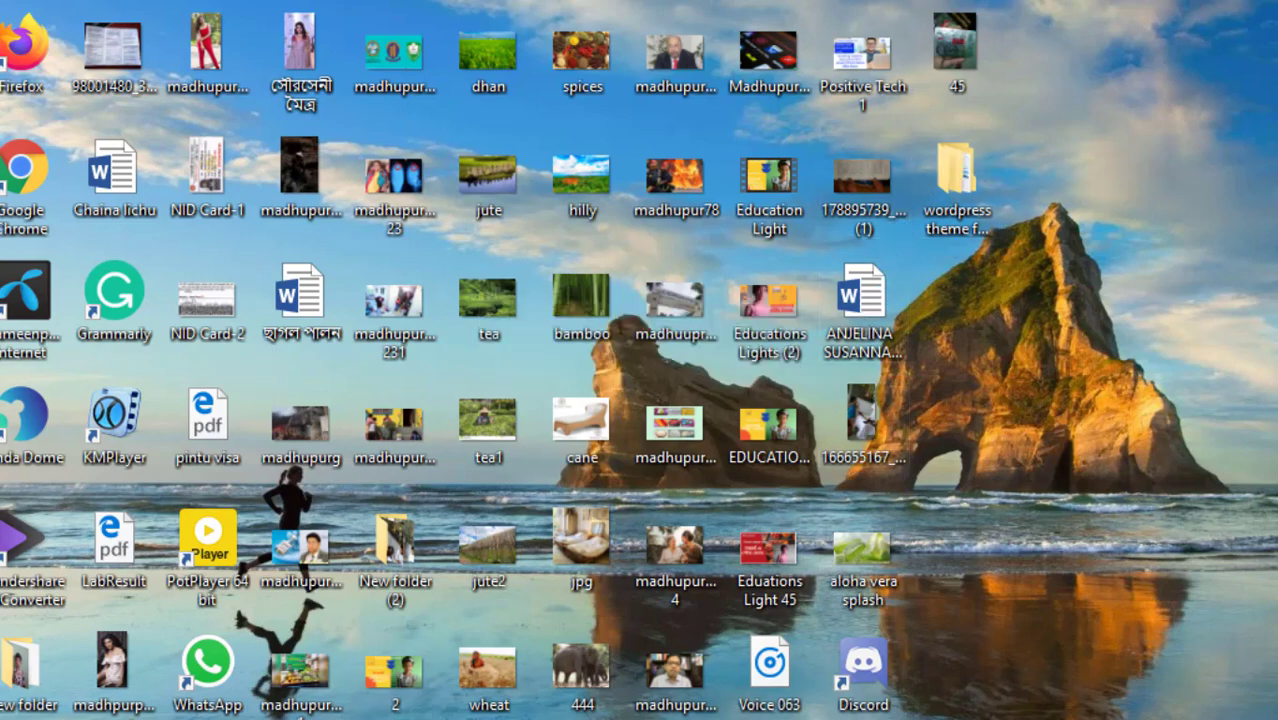
# Refresh the desktop and switch to the YouTube tutorial window with Alt+Tab
pyautogui.rightClick(1163, 30)
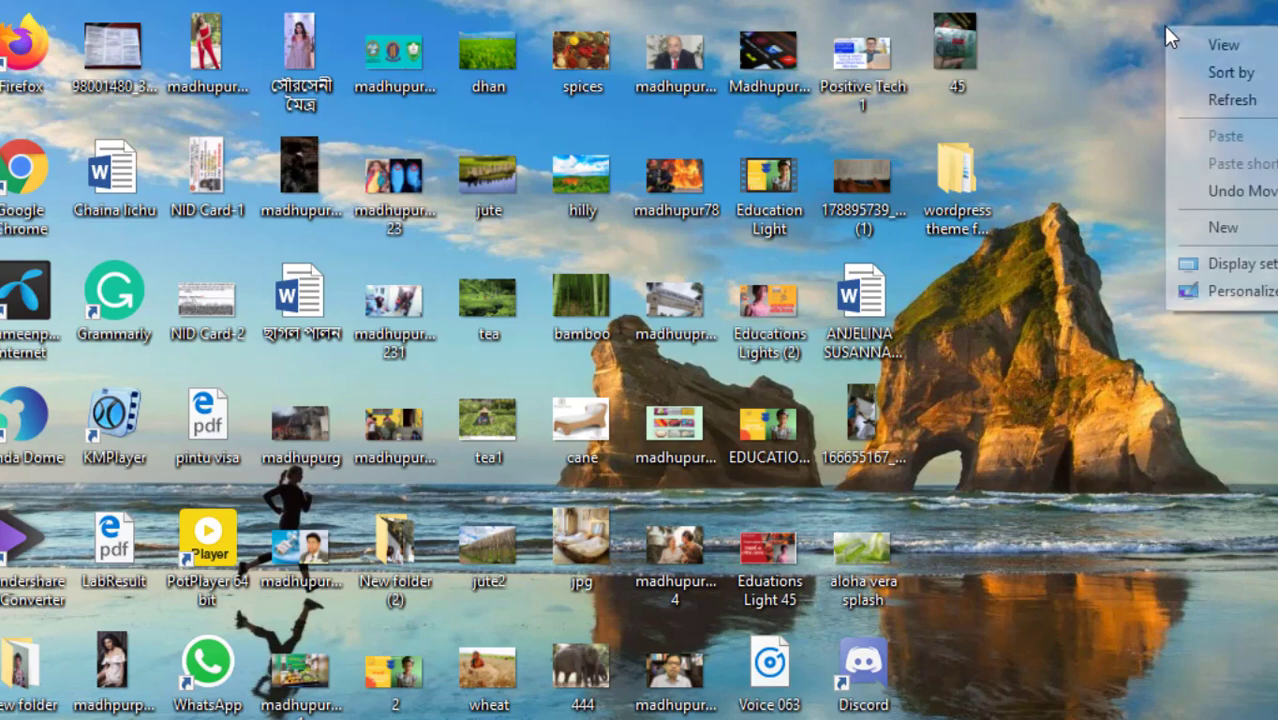
pyautogui.click(1235, 103)
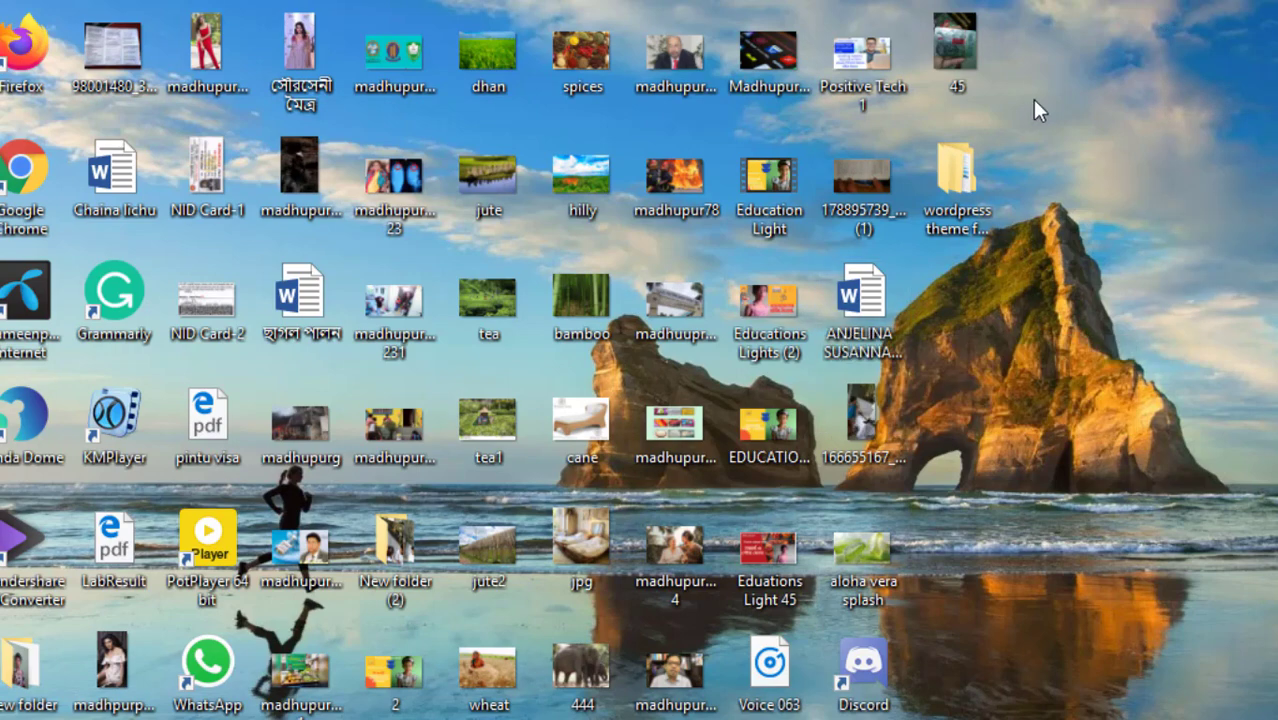
pyautogui.hotkey('alt', 'Tab')
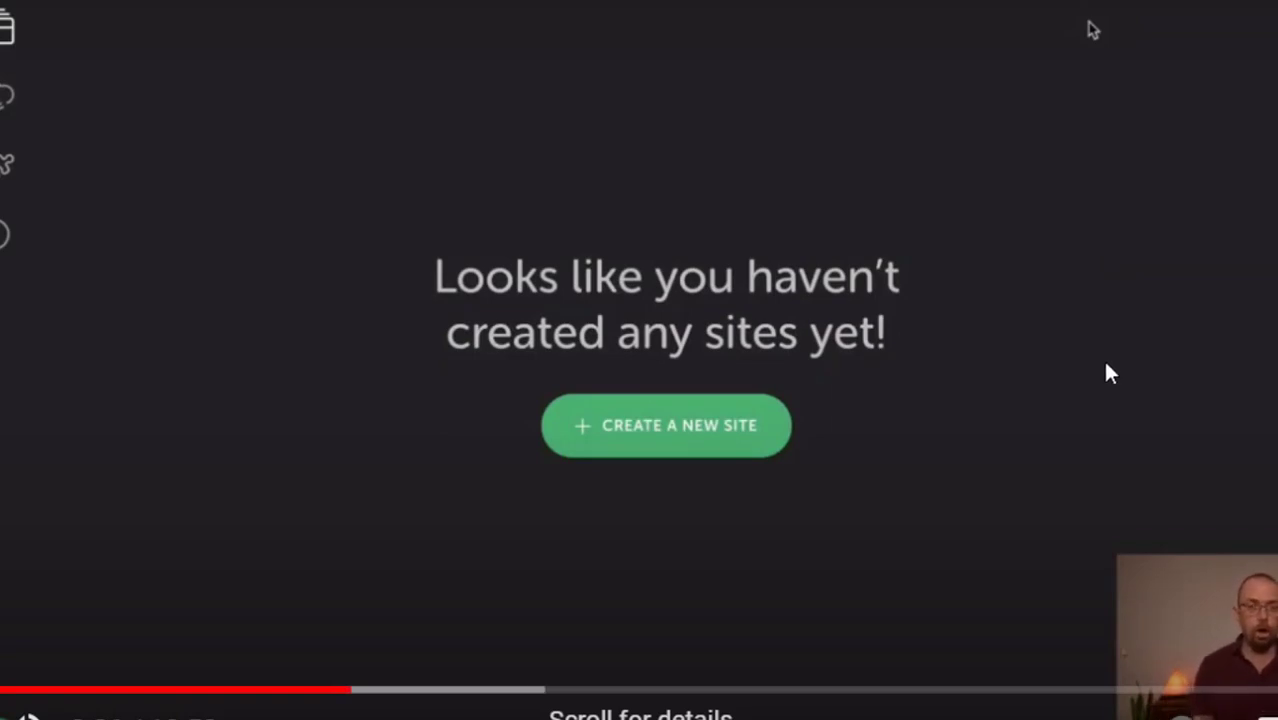
# Pause the YouTube tutorial at 3:33 and exit full-screen playback
pyautogui.press('space')
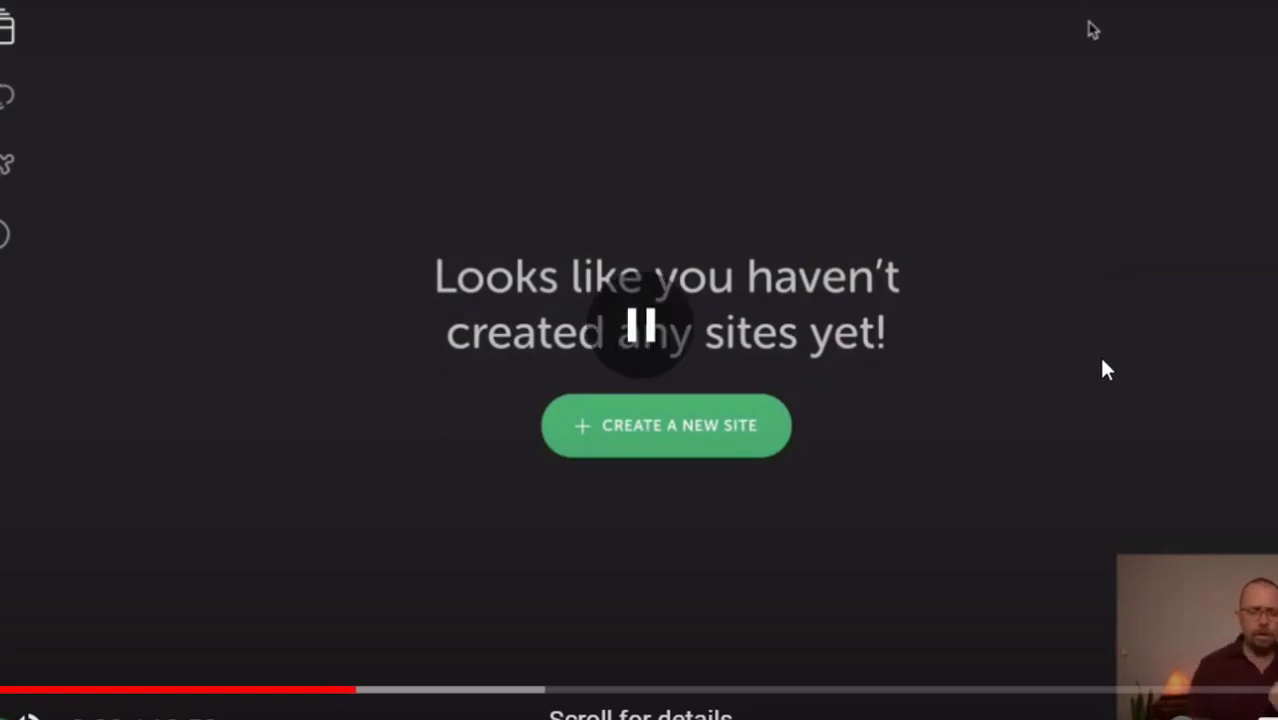
pyautogui.press('Escape')
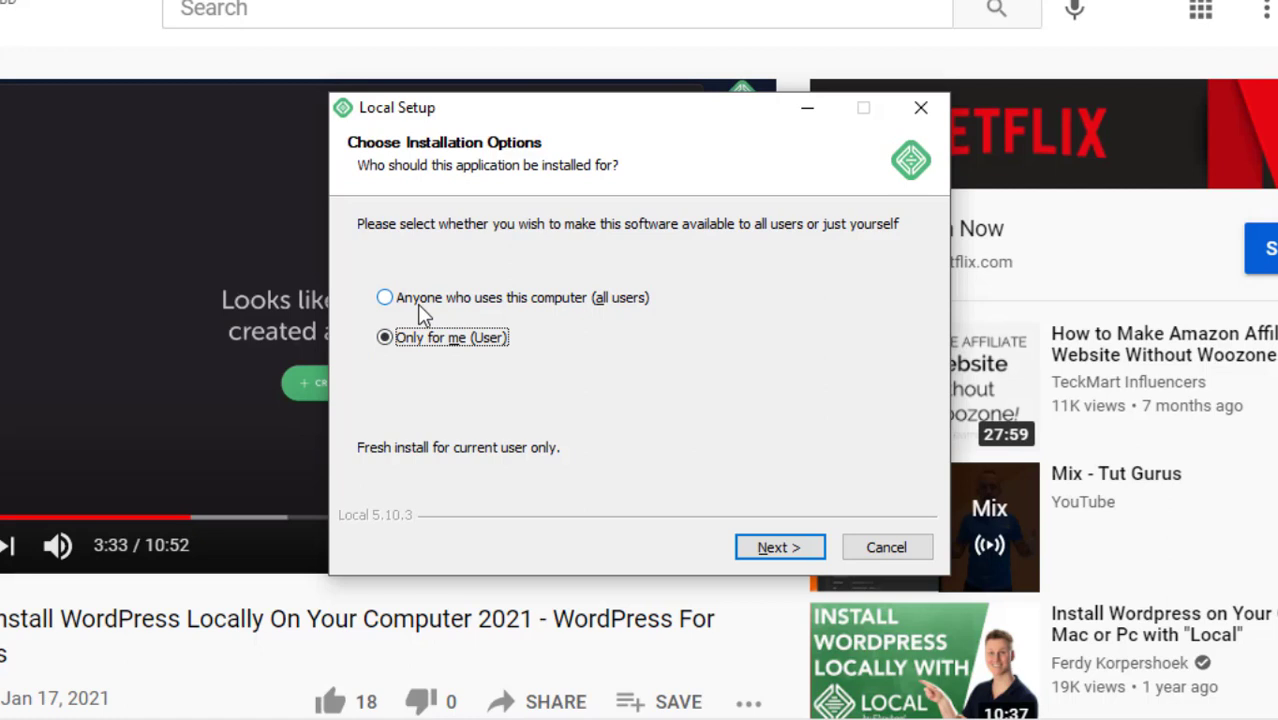
# Pick 'Anyone who uses this computer (all users)', continue, then close Local Setup
pyautogui.click(420, 307)
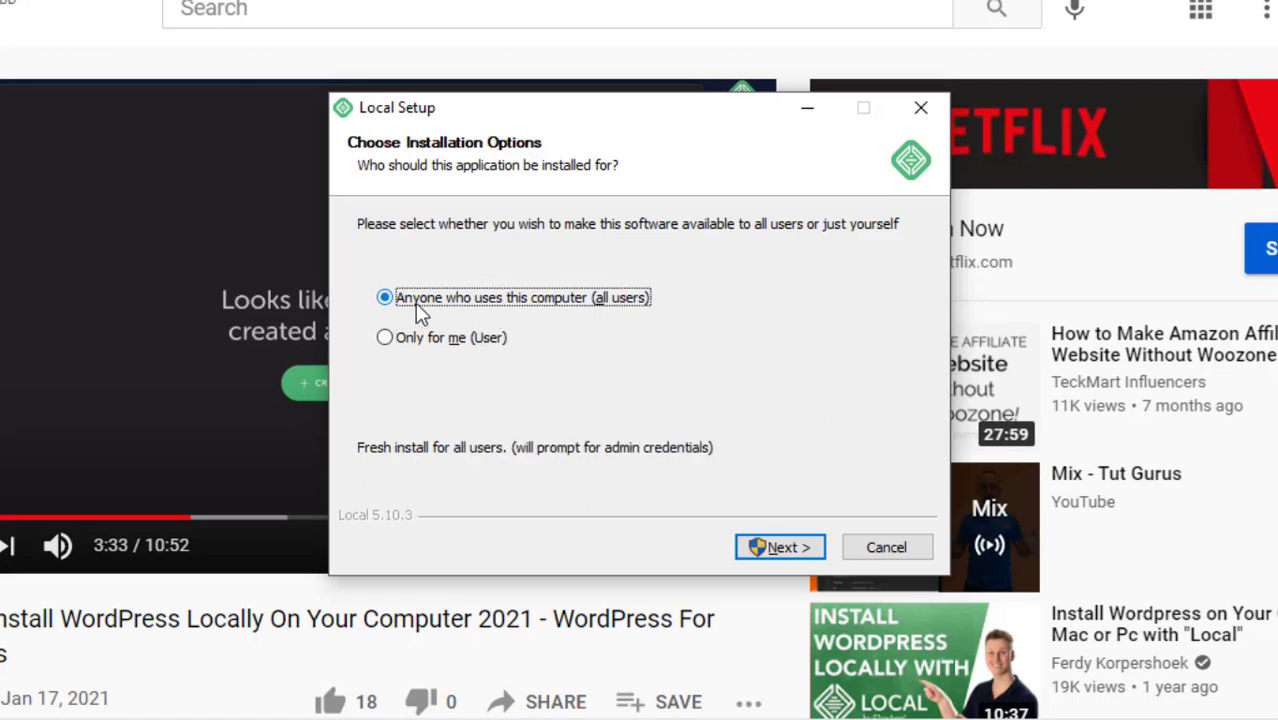
pyautogui.click(768, 545)
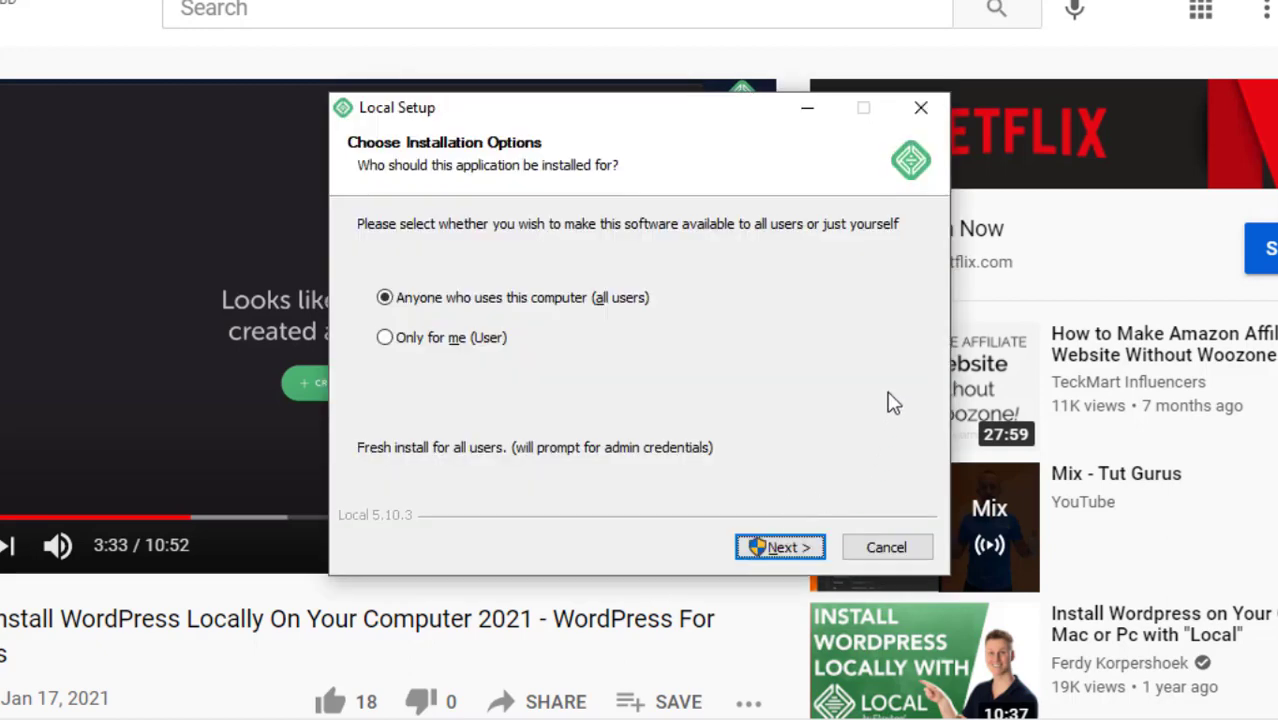
pyautogui.click(919, 110)
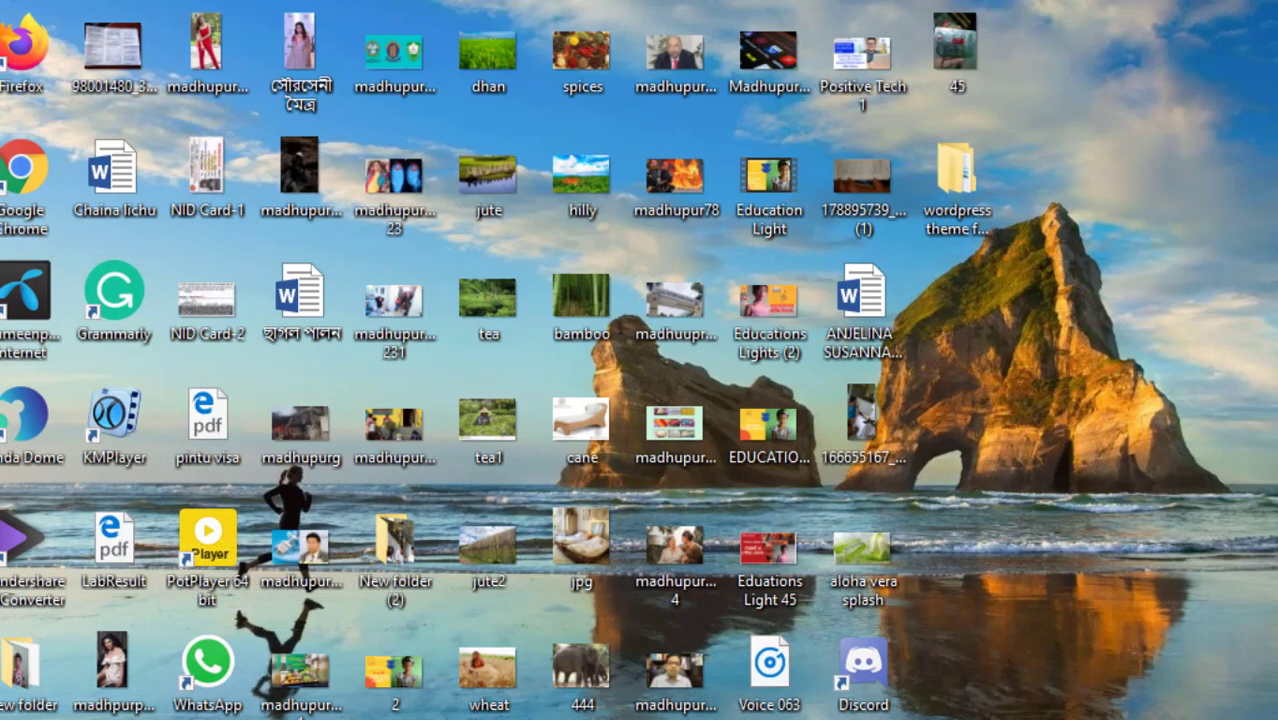
# Browse through This PC to the Downloads folder
pyautogui.doubleClick(2, 148)
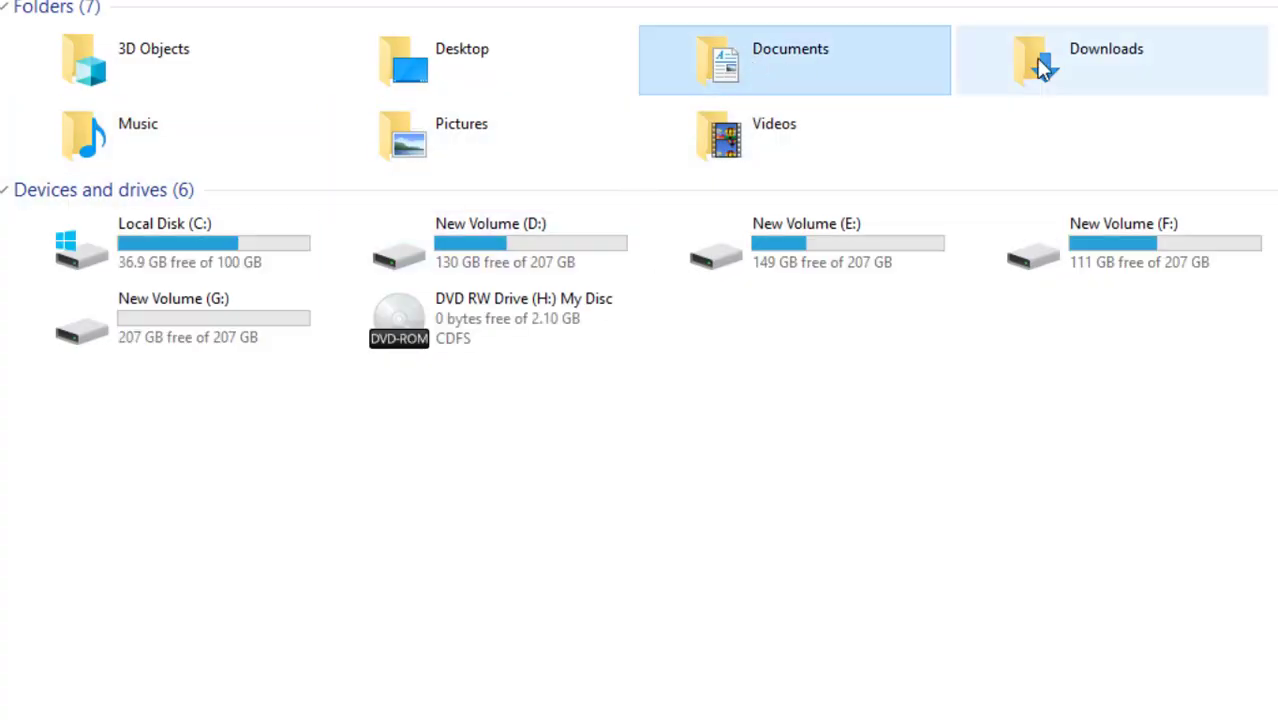
pyautogui.doubleClick(1040, 62)
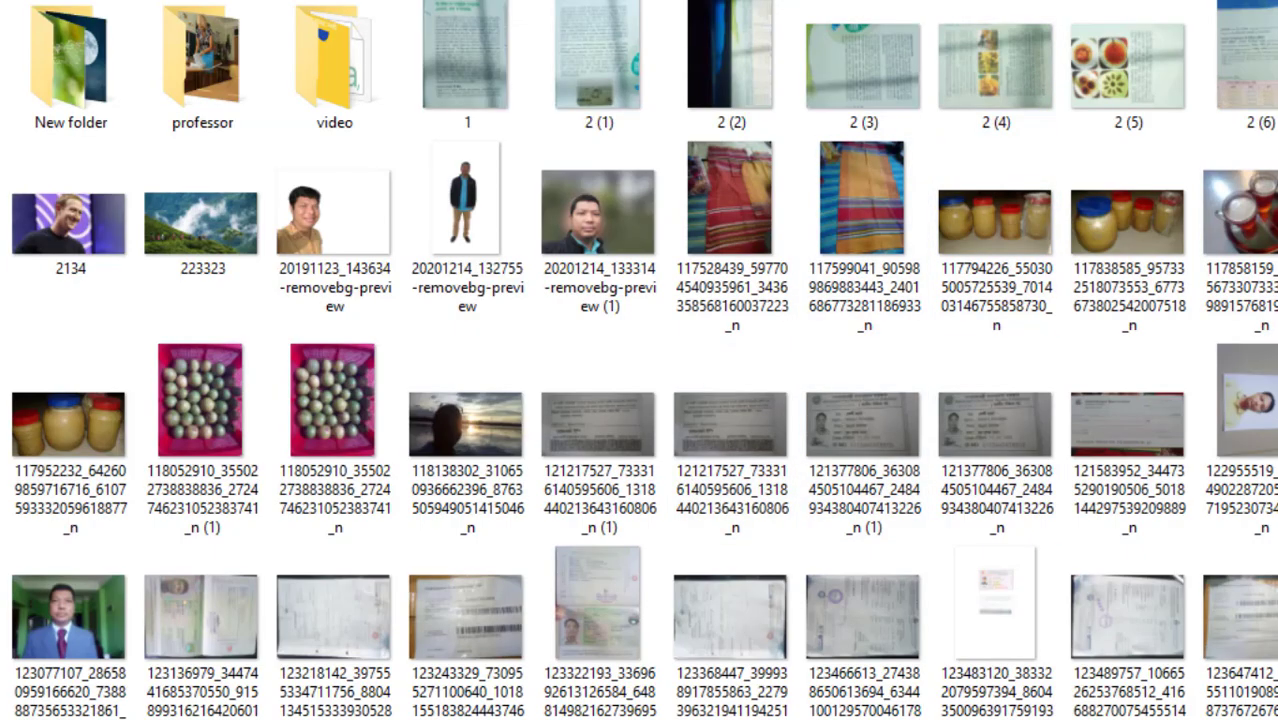
pyautogui.scroll(-4, 640, 360)
pyautogui.scroll(-10, 1265, 282)
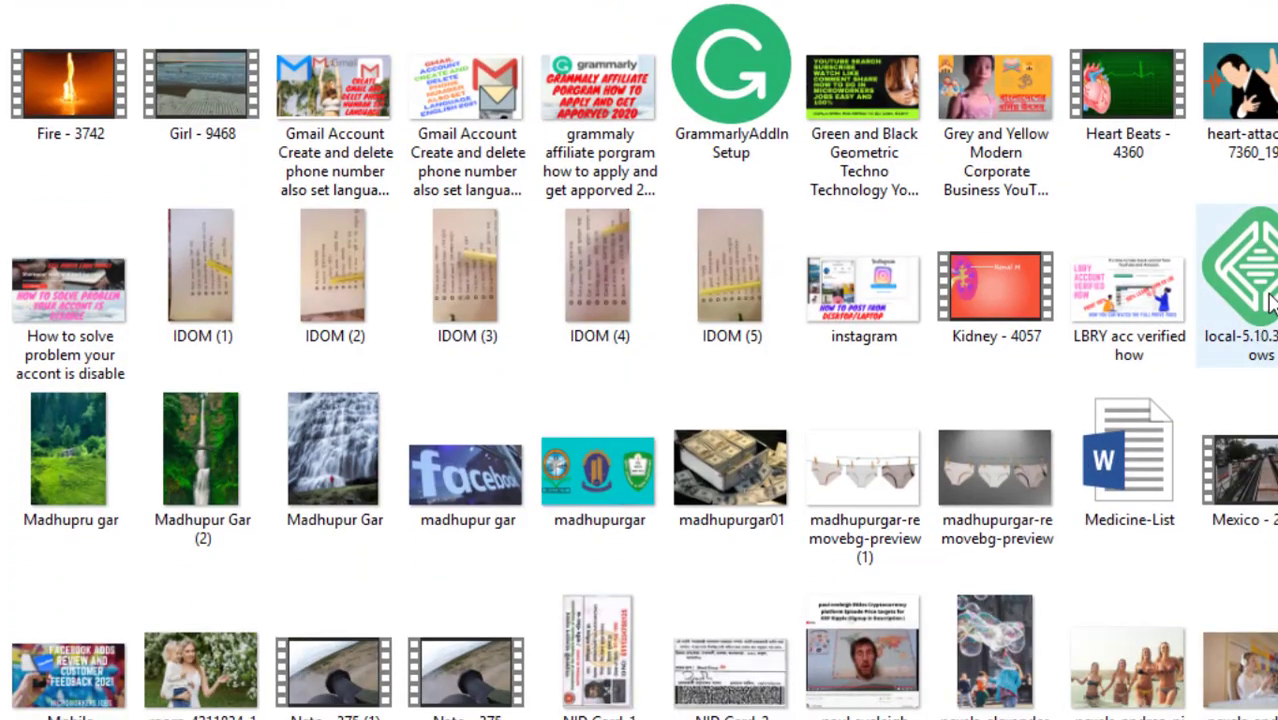
# Select local-5.10.3-windows.exe and run it
pyautogui.moveTo(1258, 272)
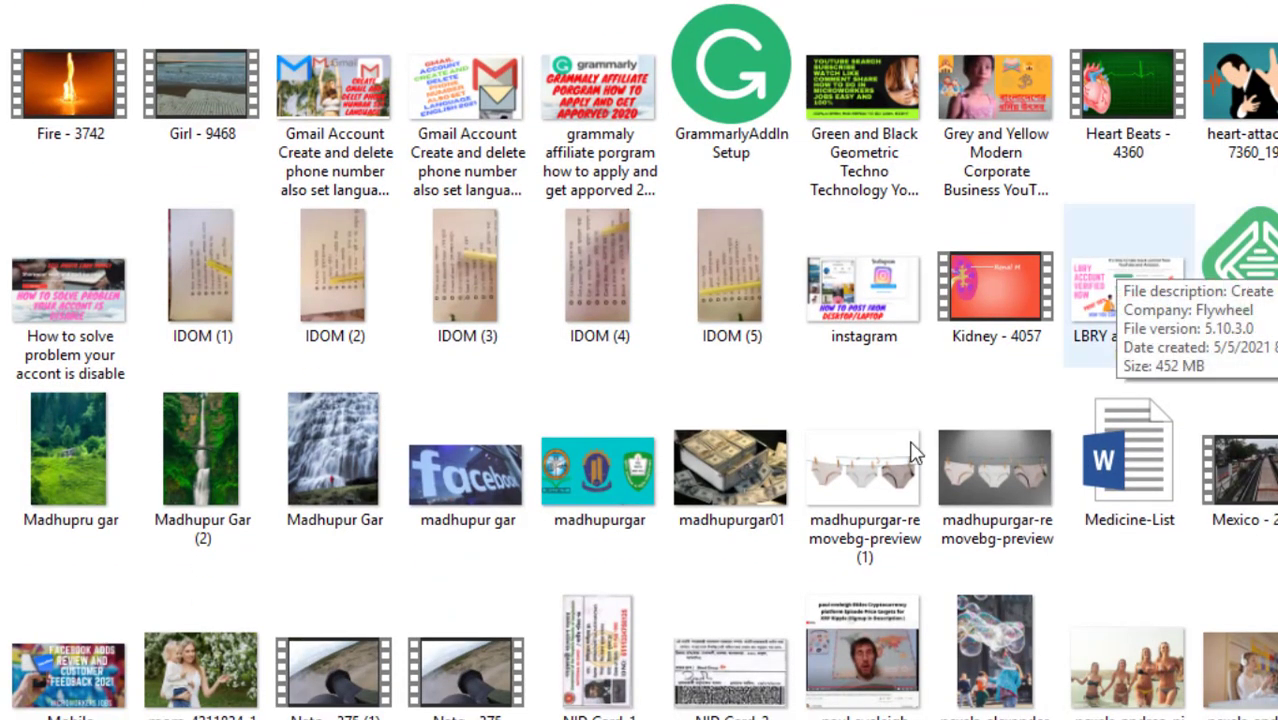
pyautogui.rightClick(1238, 280)
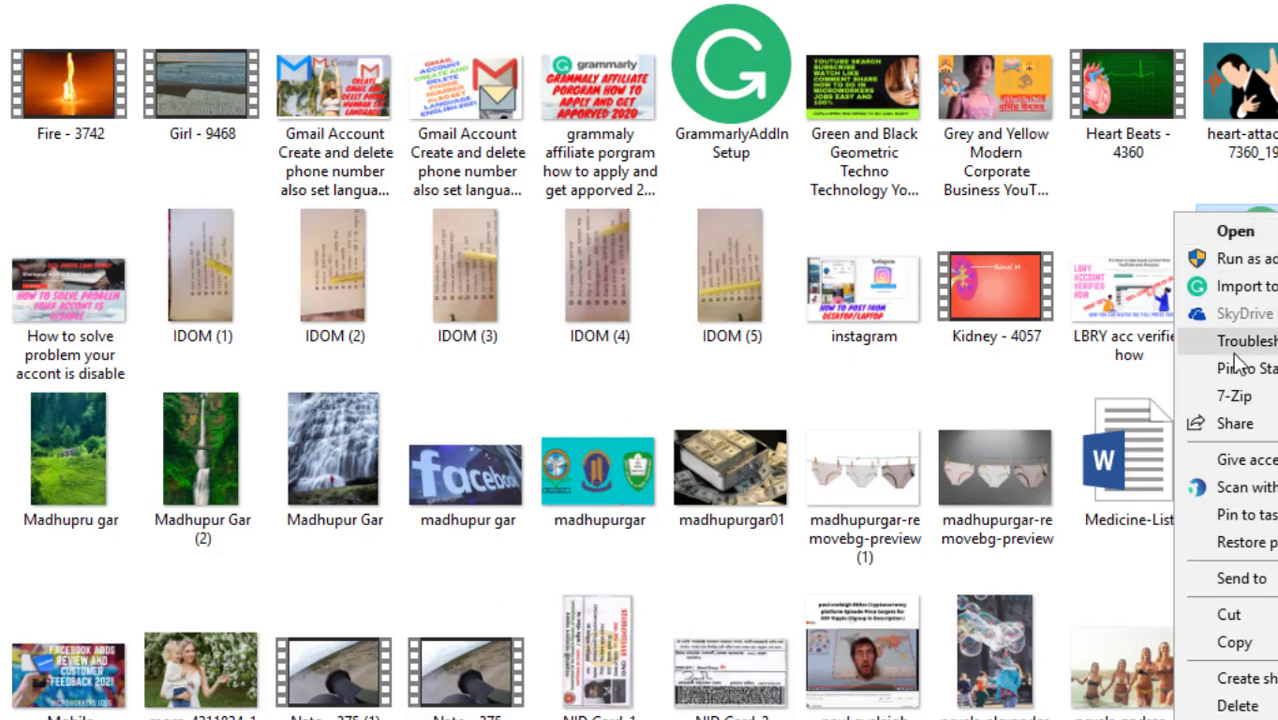
pyautogui.click(1134, 223)
pyautogui.click(1262, 275)
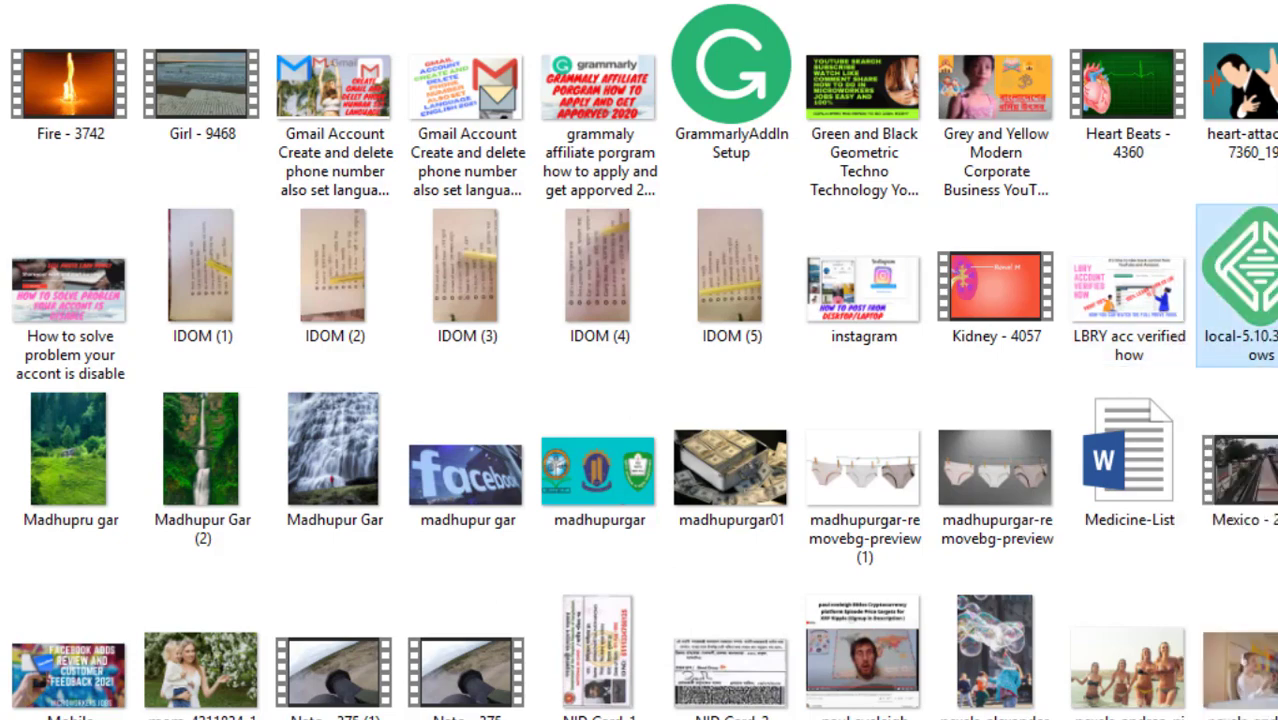
pyautogui.press('Return')
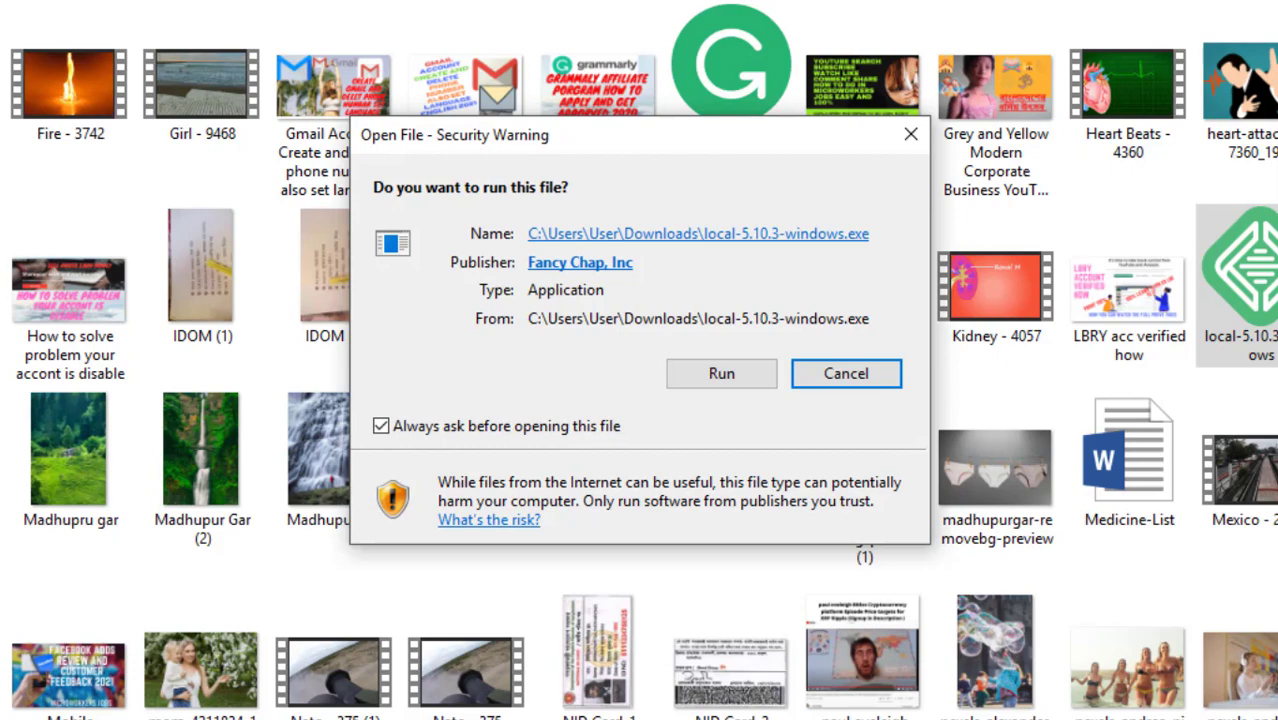
# Run the installer for all users, reach the C:\Program Files (x86)\Local location step, and refresh the desktop
pyautogui.click(726, 377)
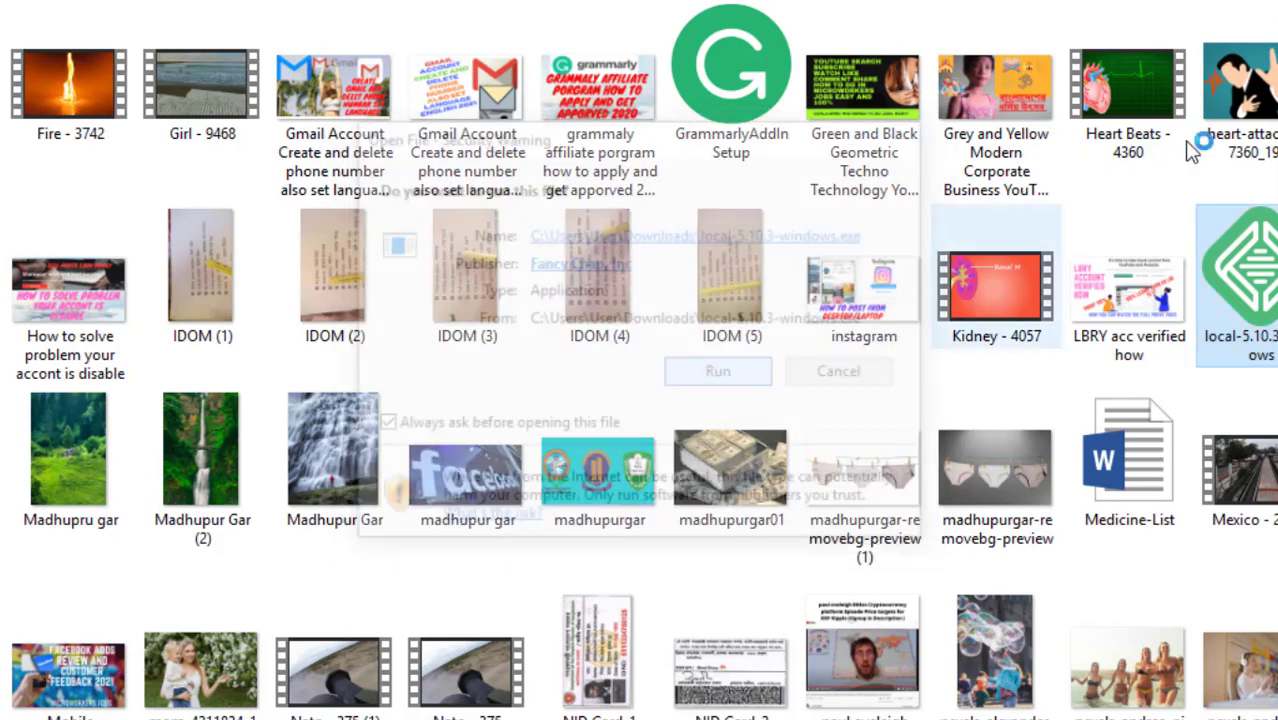
pyautogui.click(1277, 1)
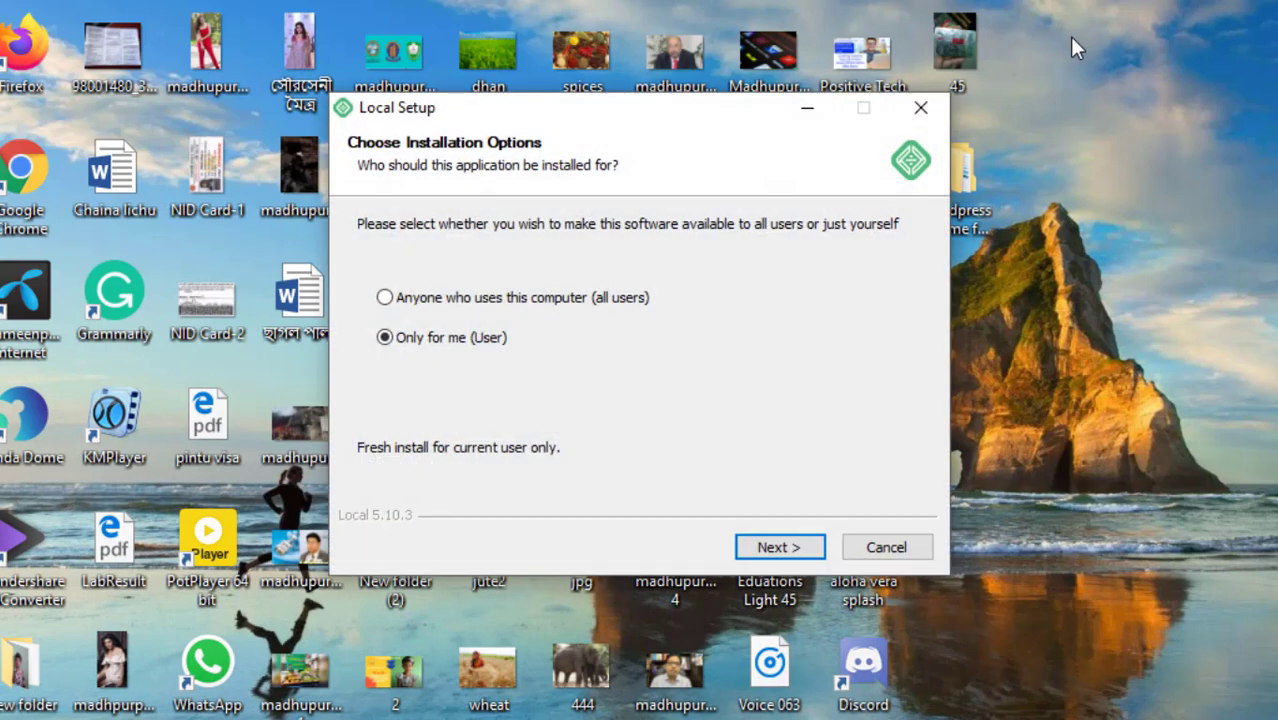
pyautogui.click(475, 303)
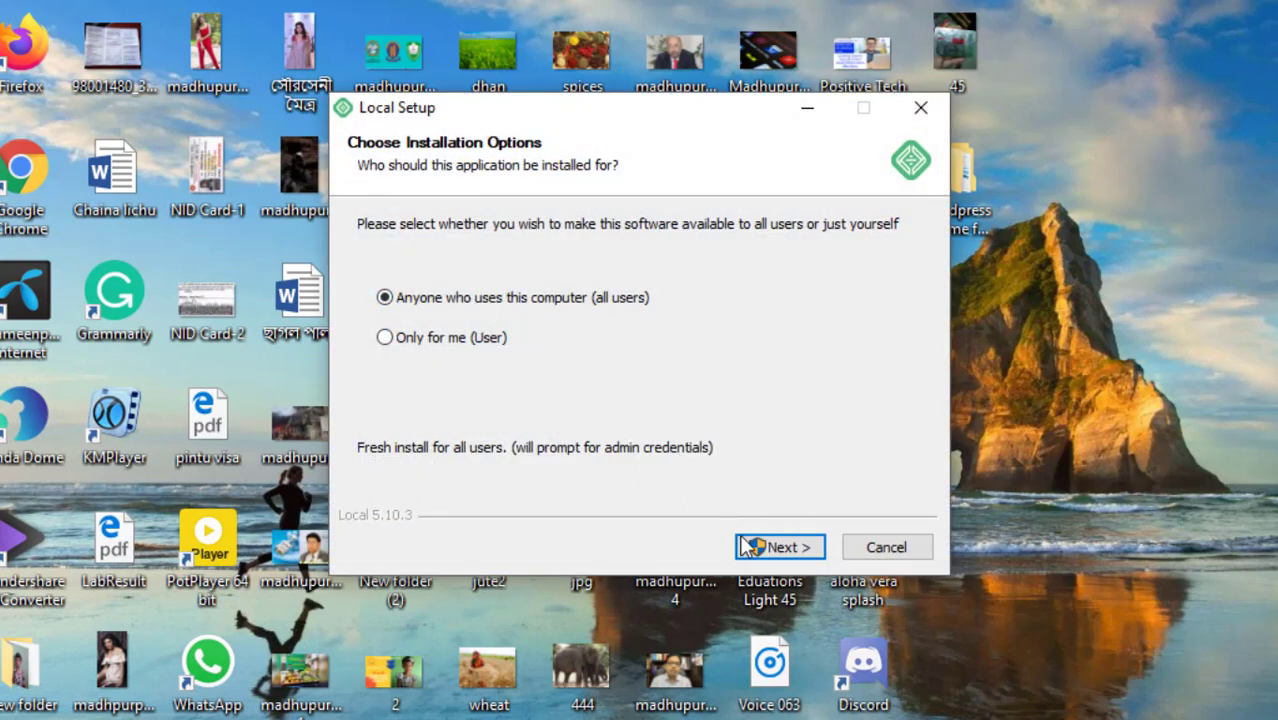
pyautogui.click(758, 545)
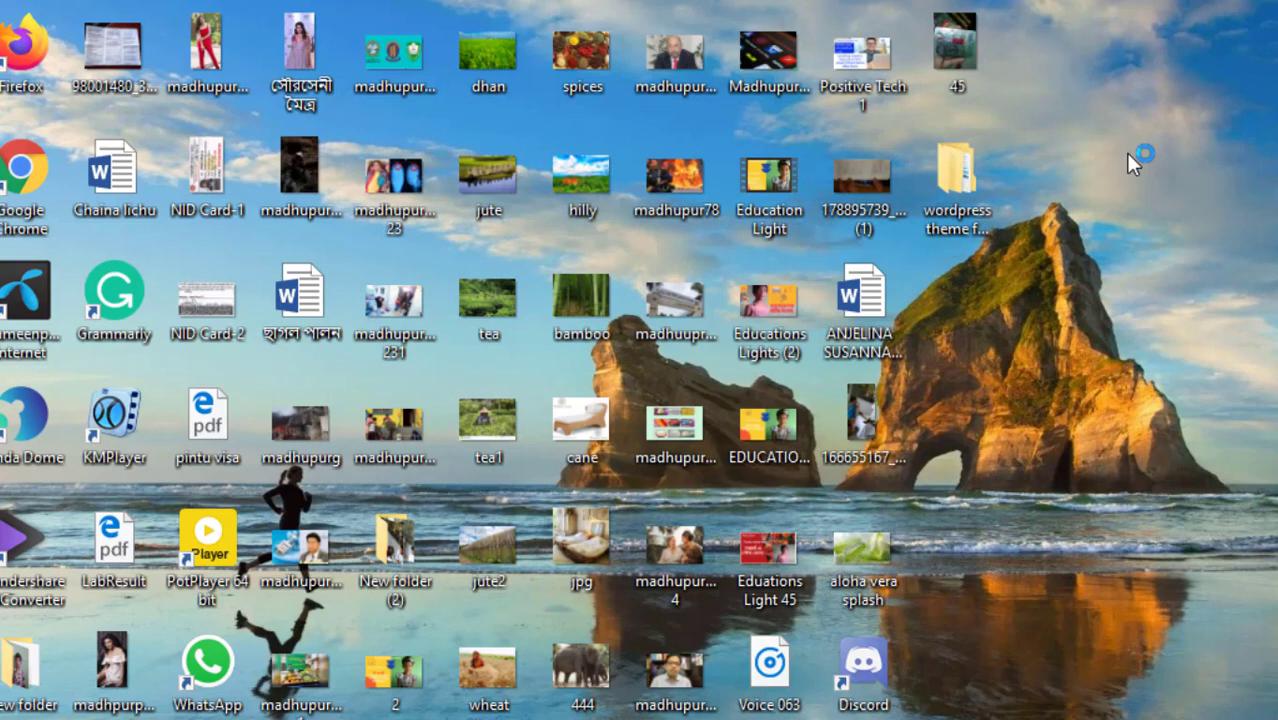
pyautogui.rightClick(1131, 72)
pyautogui.click(1200, 147)
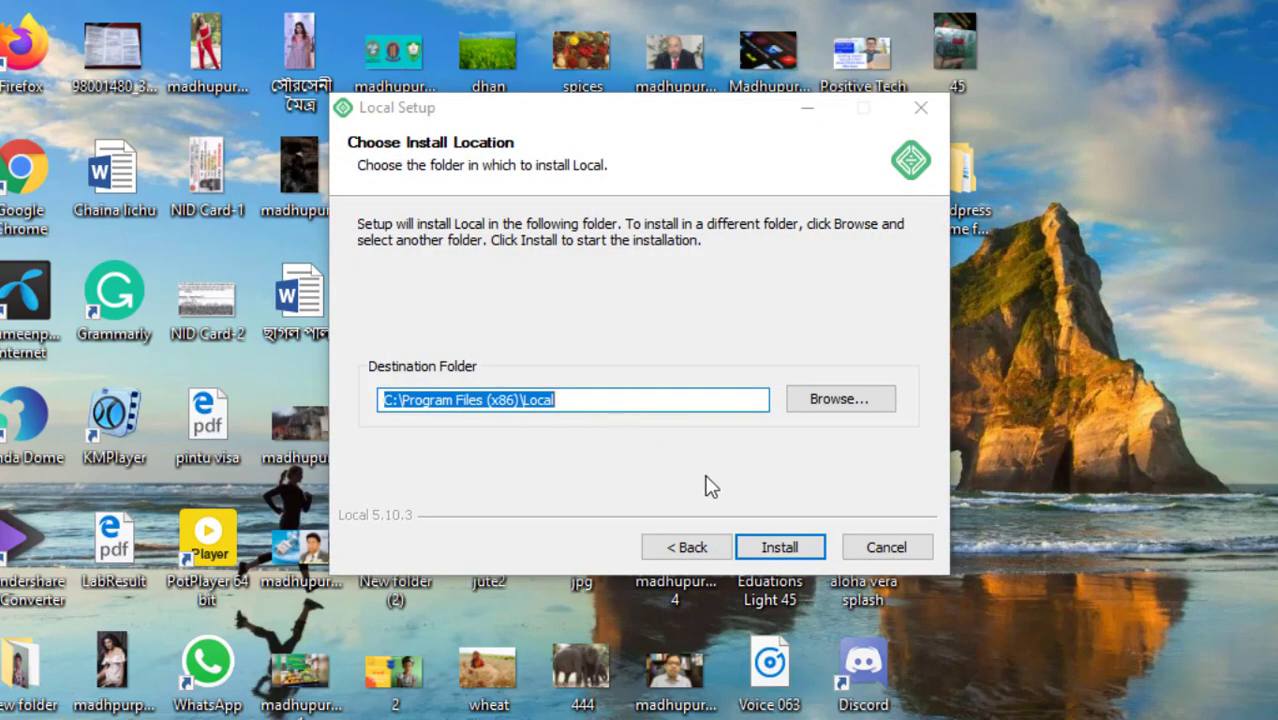
# Install Local into C:\Program Files (x86)\Local and wait for setup to complete
pyautogui.click(784, 551)
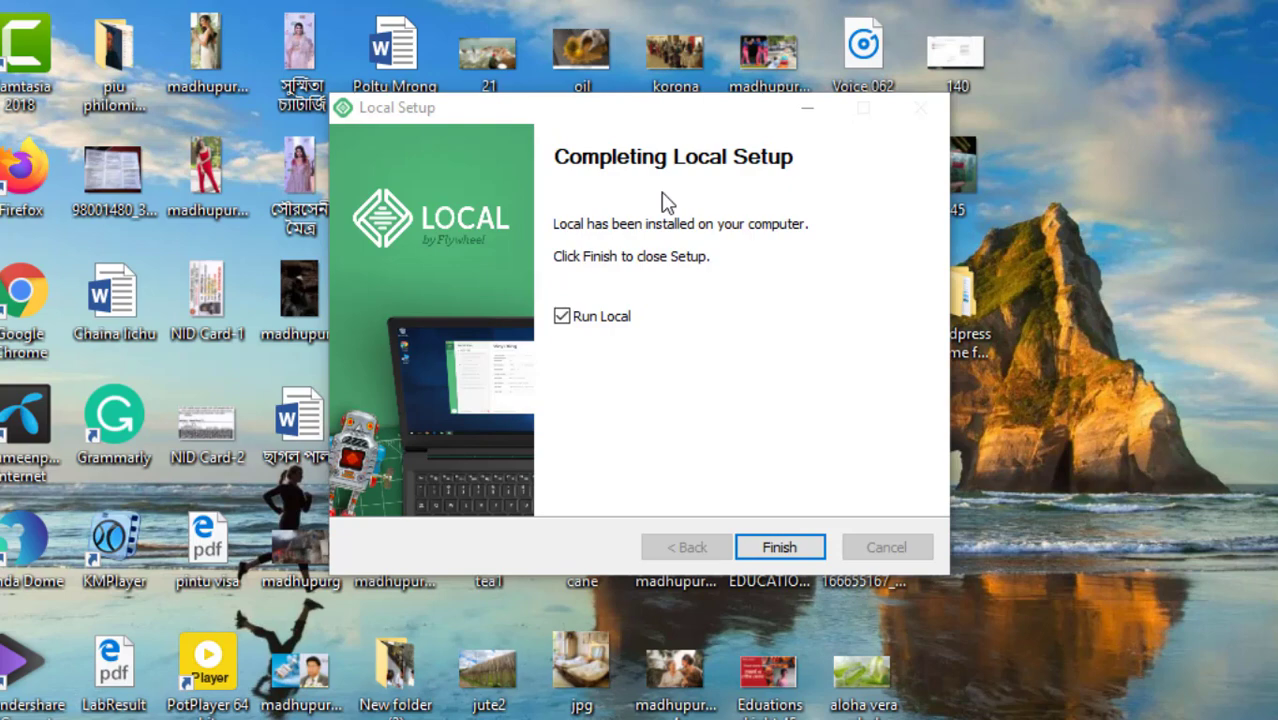
# Finish setup to launch Local, then refresh the desktop icons
pyautogui.press('Return')
pyautogui.rightClick(1153, 124)
pyautogui.click(1210, 194)
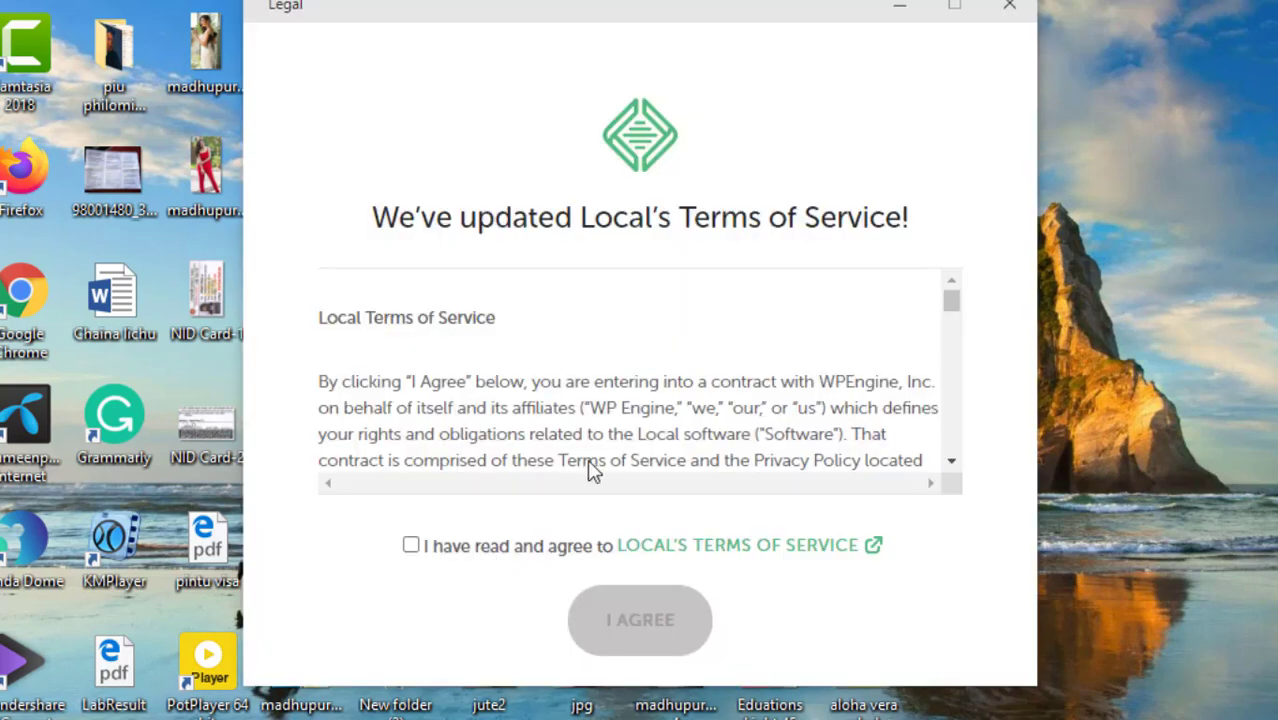
# Agree to Local's terms of service, decline error reporting, and close the welcome screen
pyautogui.click(411, 545)
pyautogui.click(640, 620)
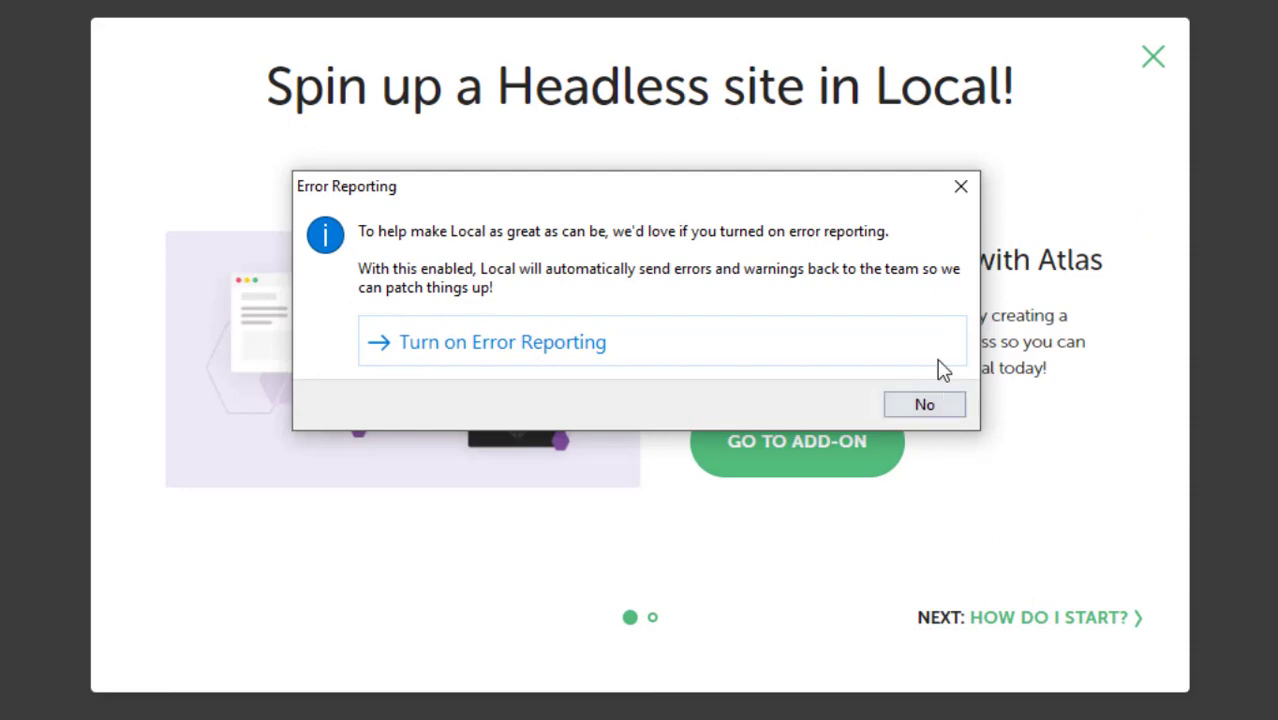
pyautogui.click(960, 190)
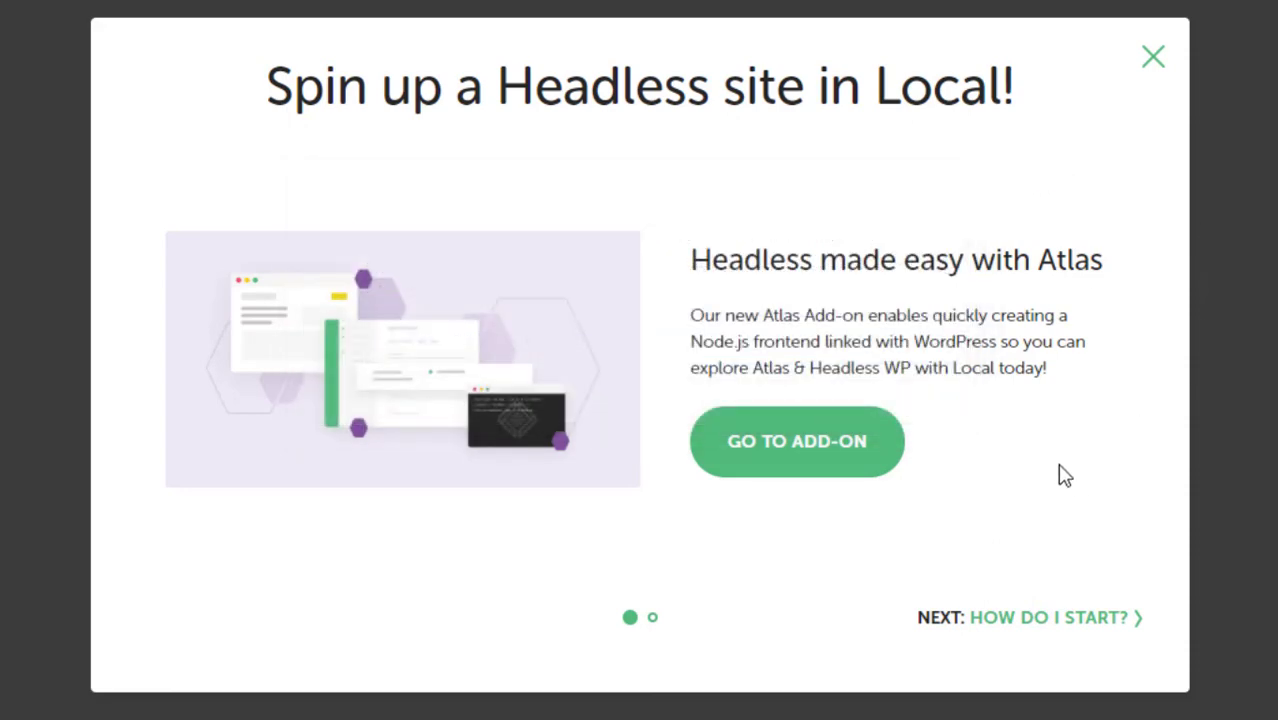
pyautogui.click(1153, 58)
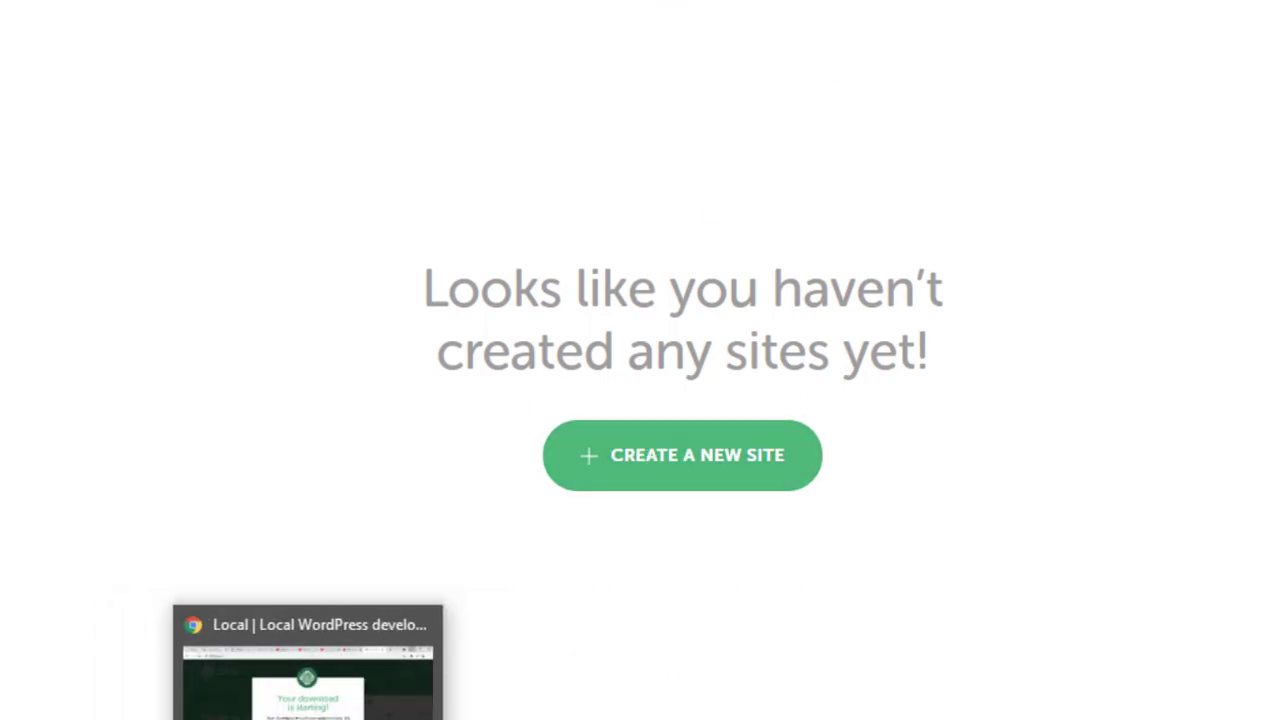
# Review the Custom PHP, web server and database options, then pick Preferred (PHP 7.3.5, nginx, MySQL 8.0.16)
pyautogui.click(305, 680)
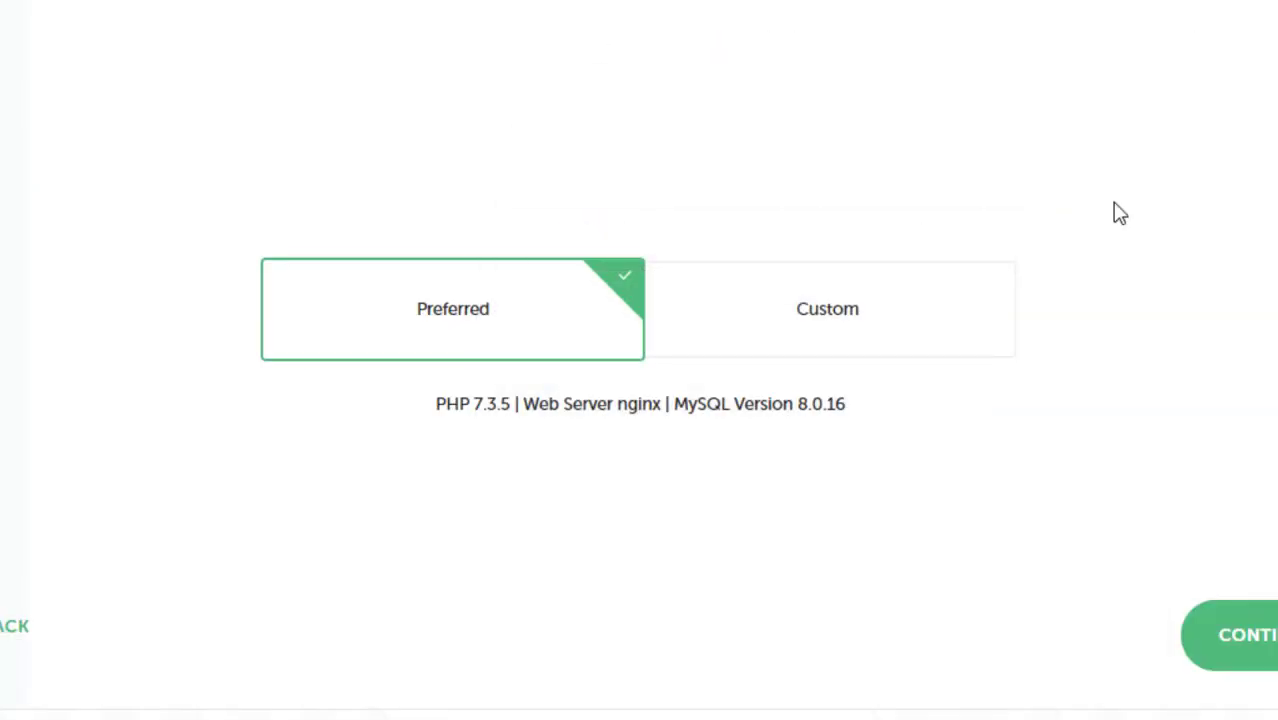
pyautogui.click(807, 328)
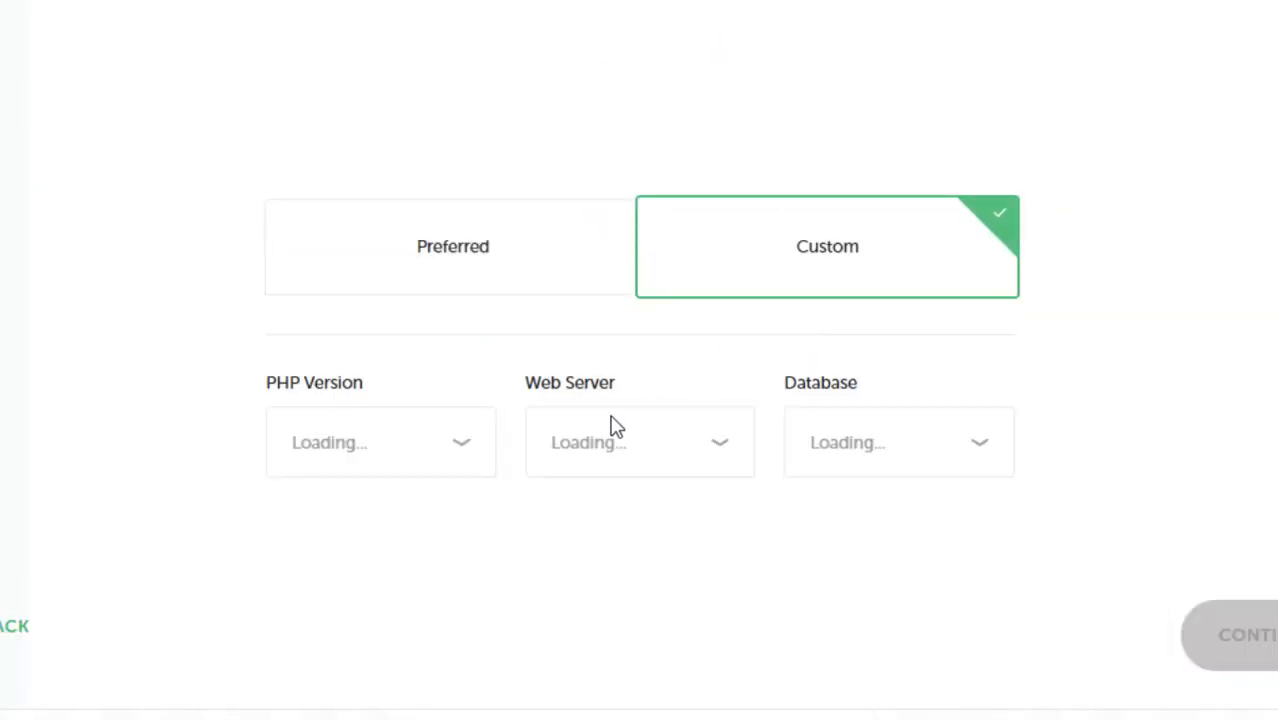
pyautogui.click(472, 447)
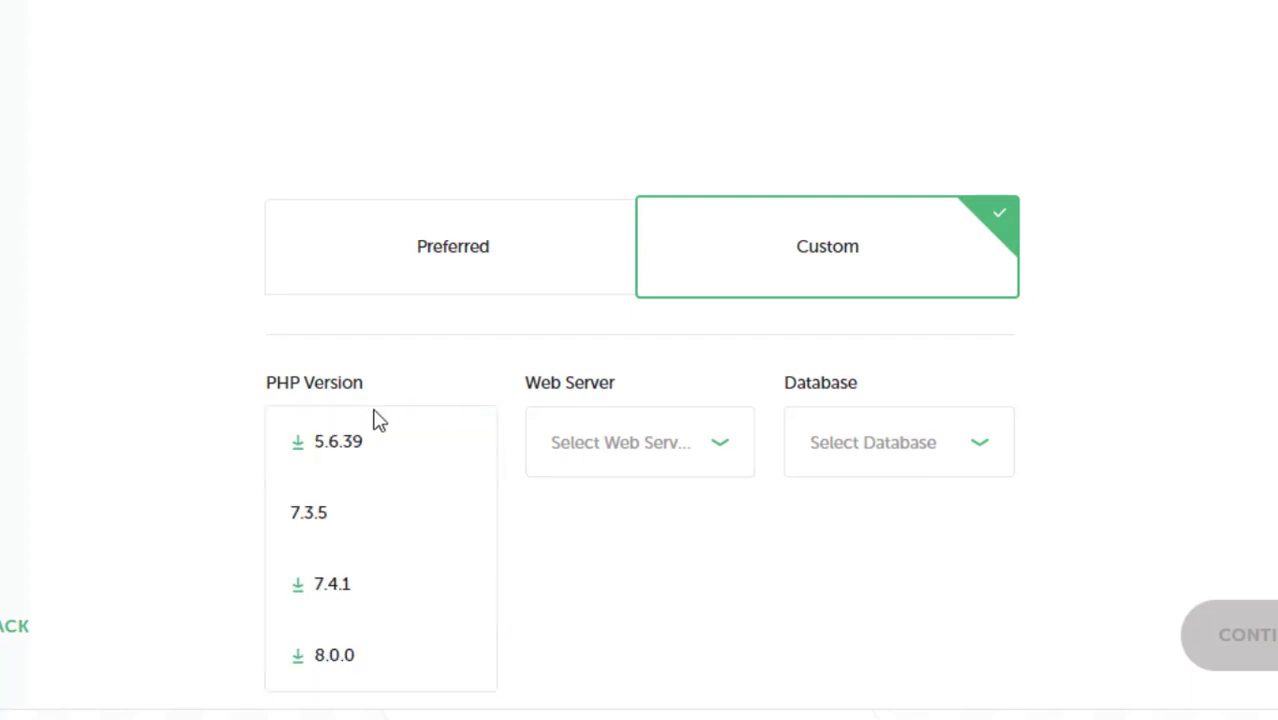
pyautogui.click(720, 448)
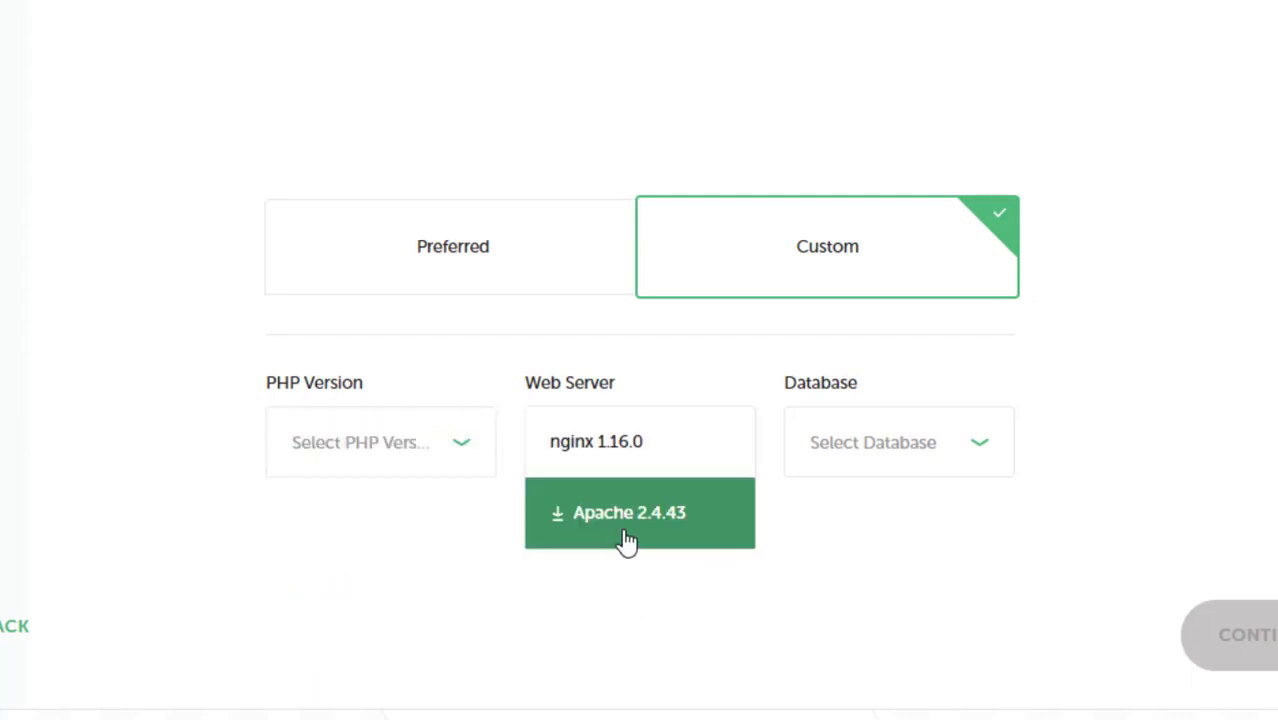
pyautogui.click(969, 453)
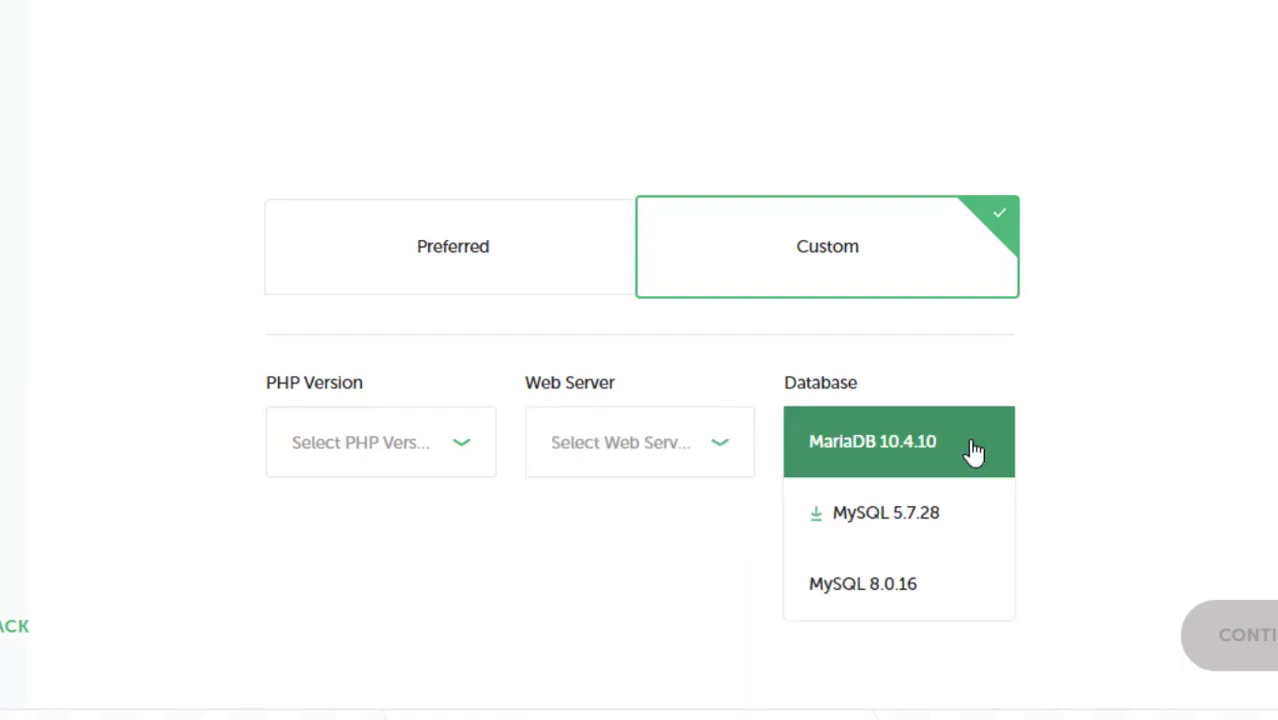
pyautogui.click(1079, 400)
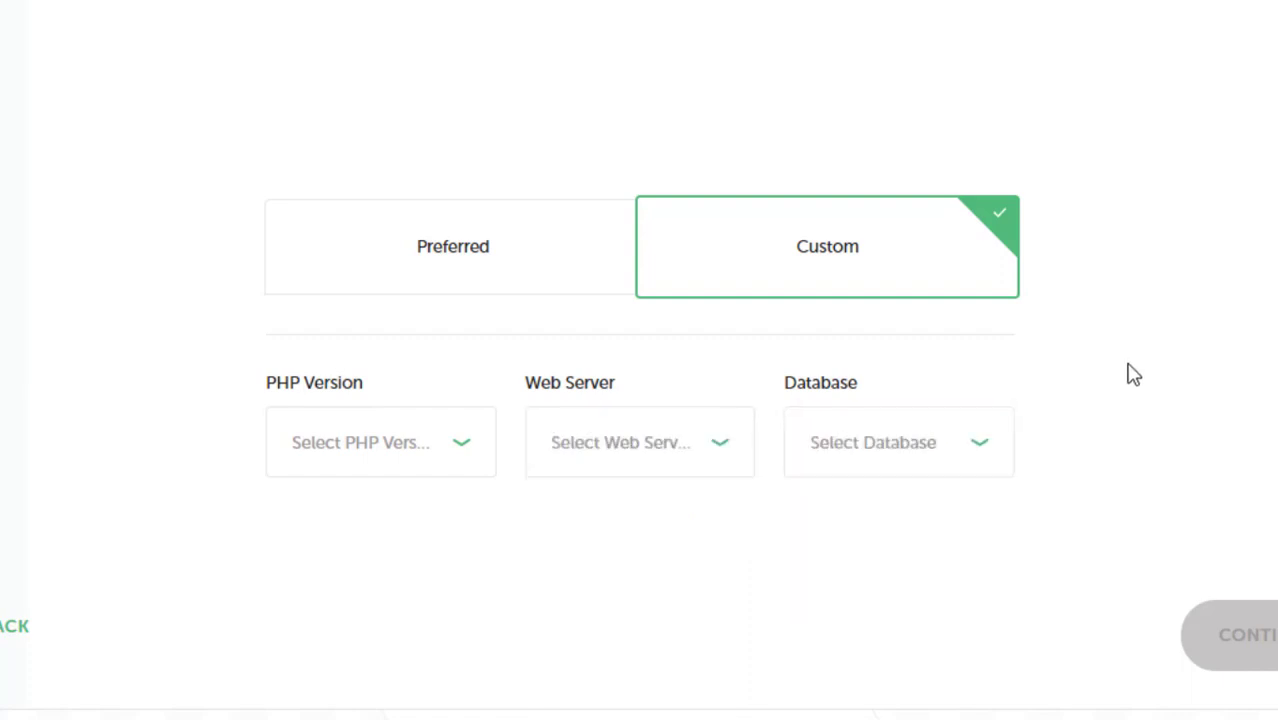
pyautogui.click(450, 268)
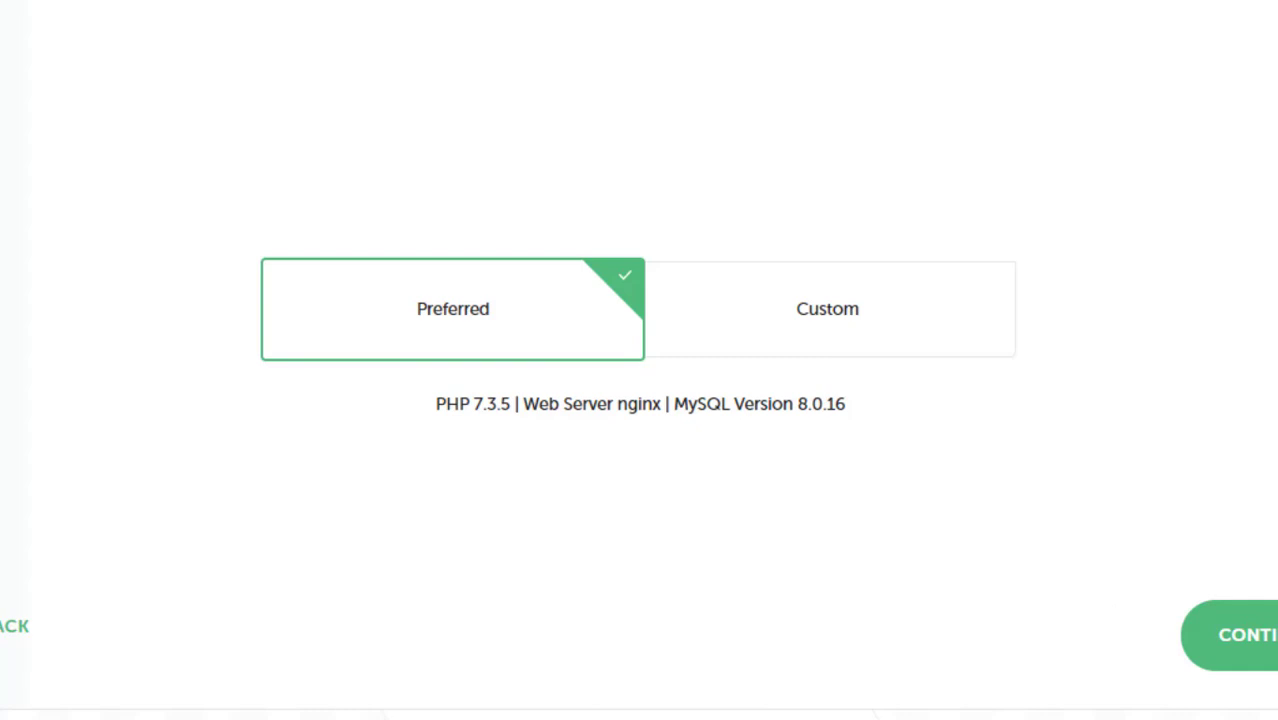
# Set the WordPress username to admin and enter a password, revealing it as plain text
pyautogui.click(1270, 646)
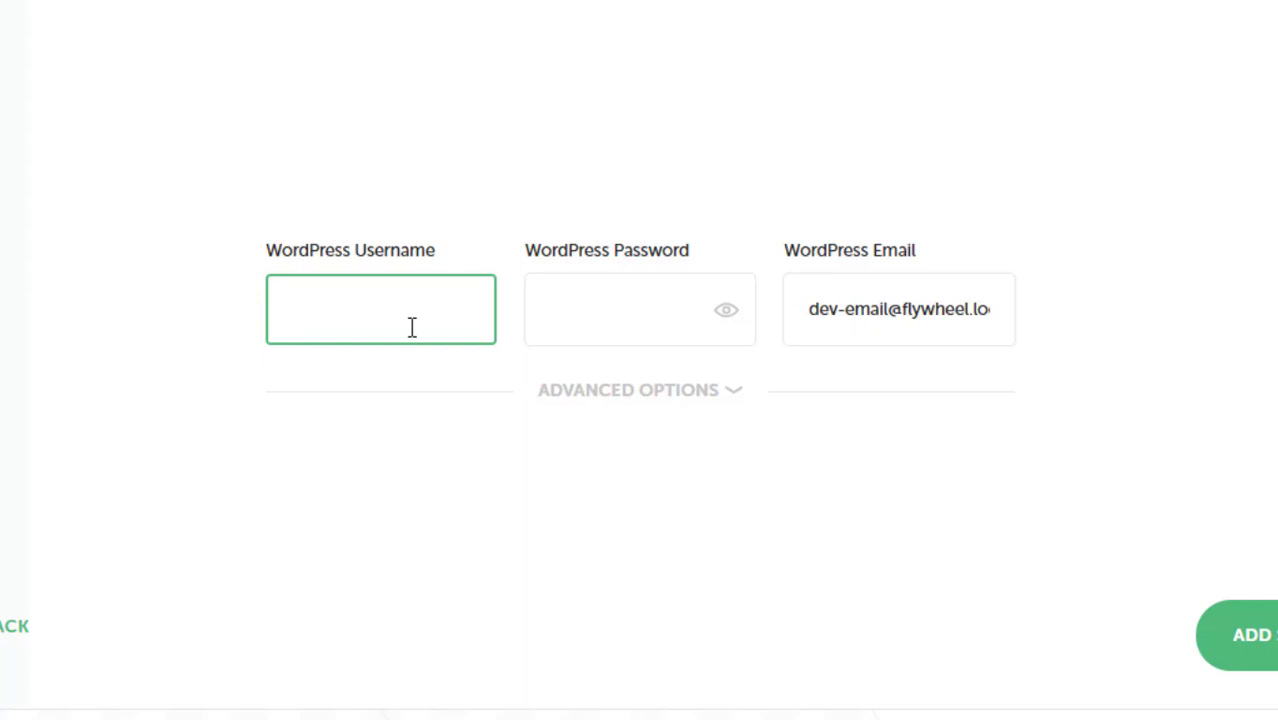
pyautogui.write('admin')
pyautogui.click(684, 316)
pyautogui.write('ad')
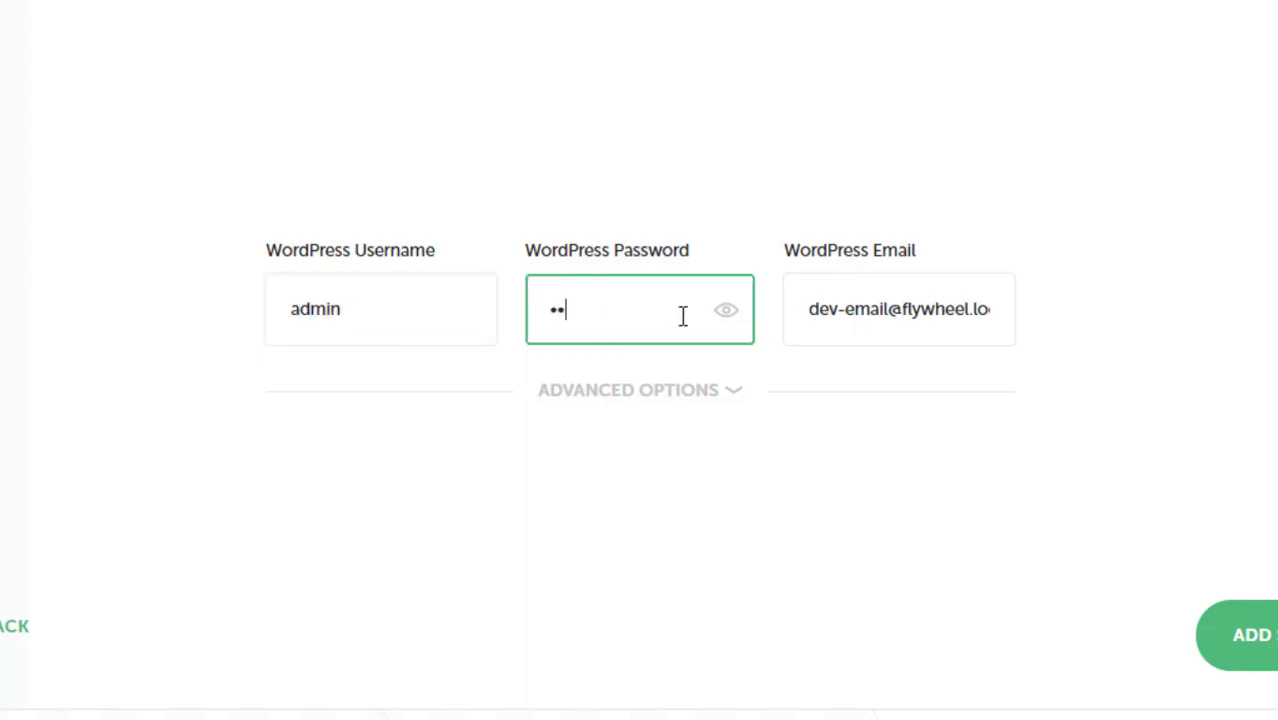
pyautogui.write('min123')
pyautogui.click(725, 311)
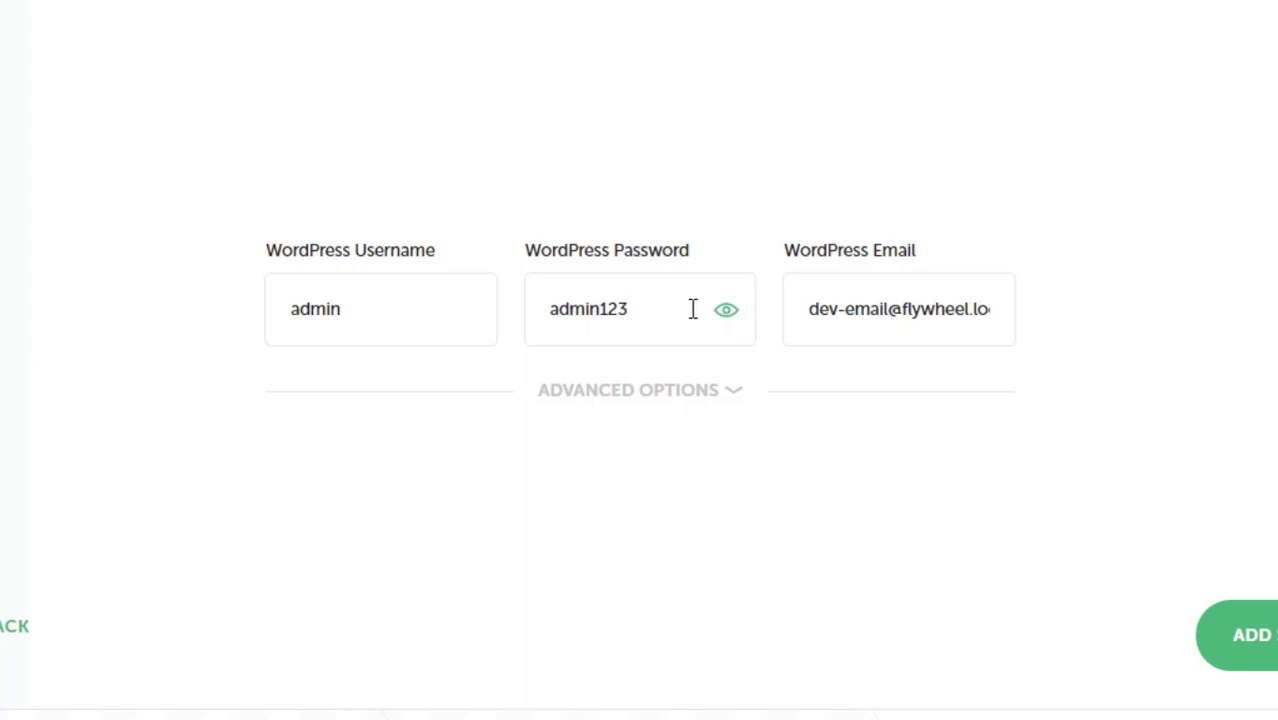
# Replace the default WordPress email with the user's own account name, copied from the sign-in page
pyautogui.click(848, 316)
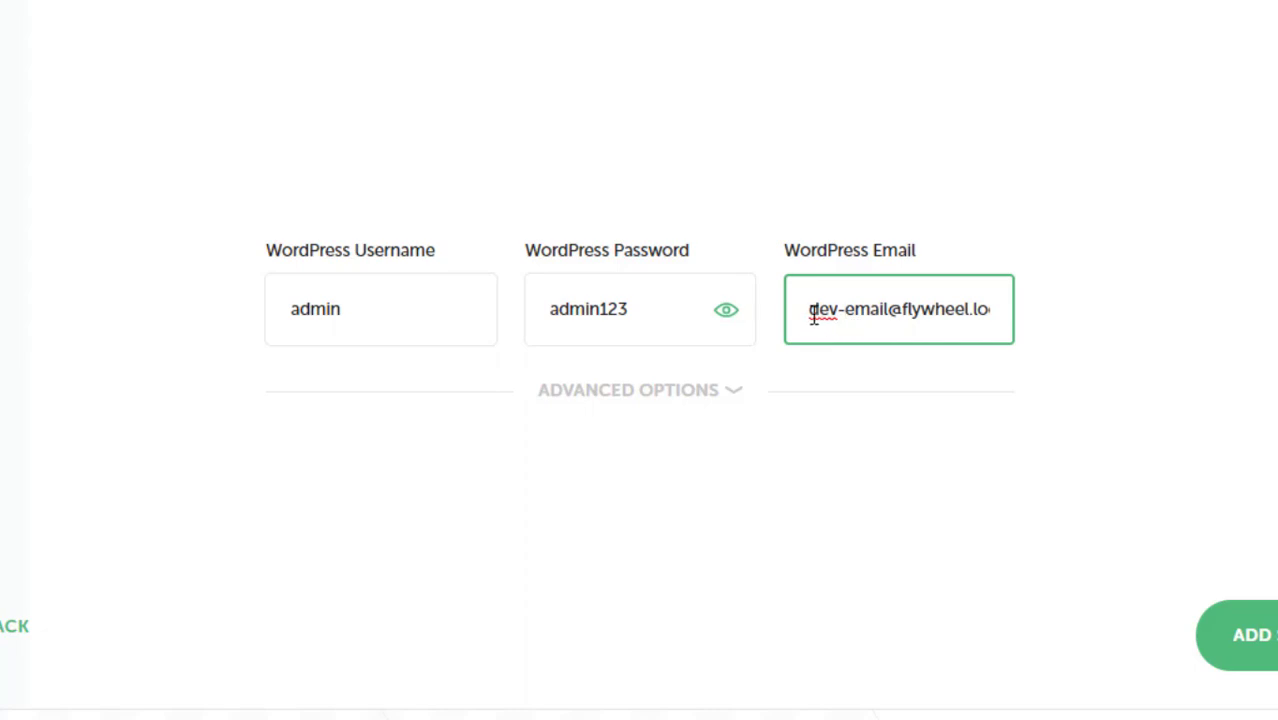
pyautogui.moveTo(806, 310); pyautogui.dragTo(1016, 339)
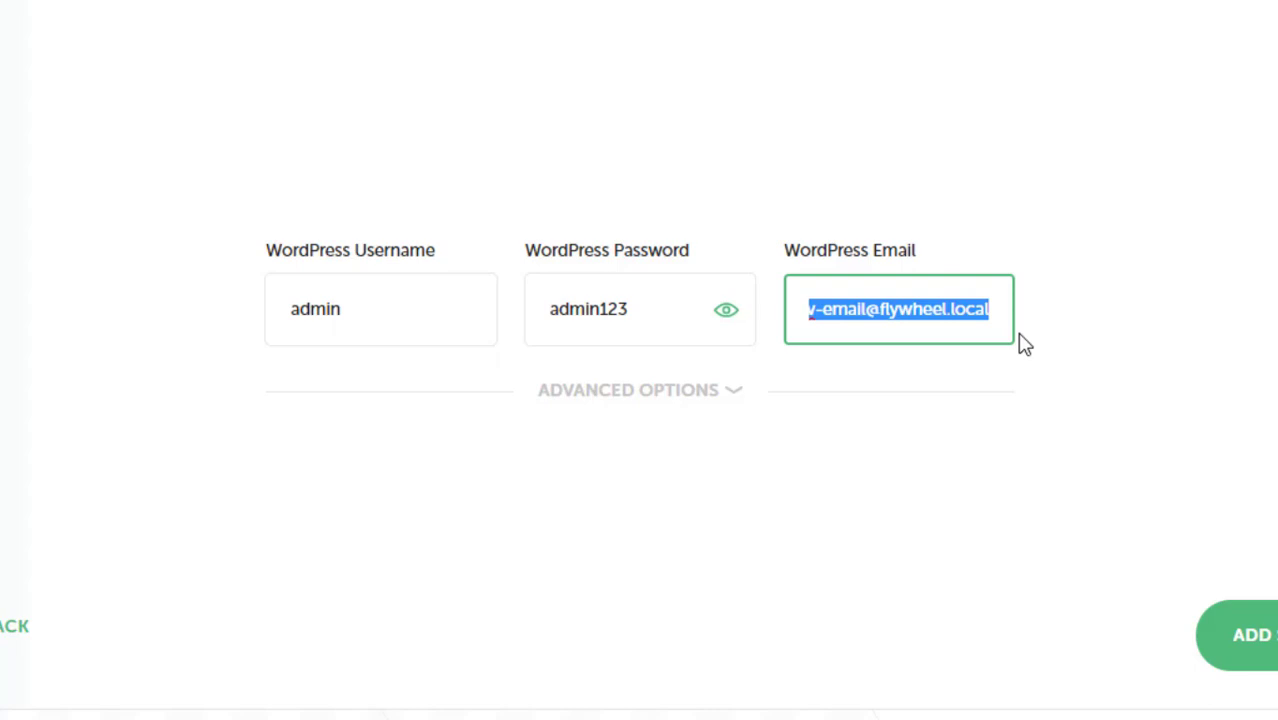
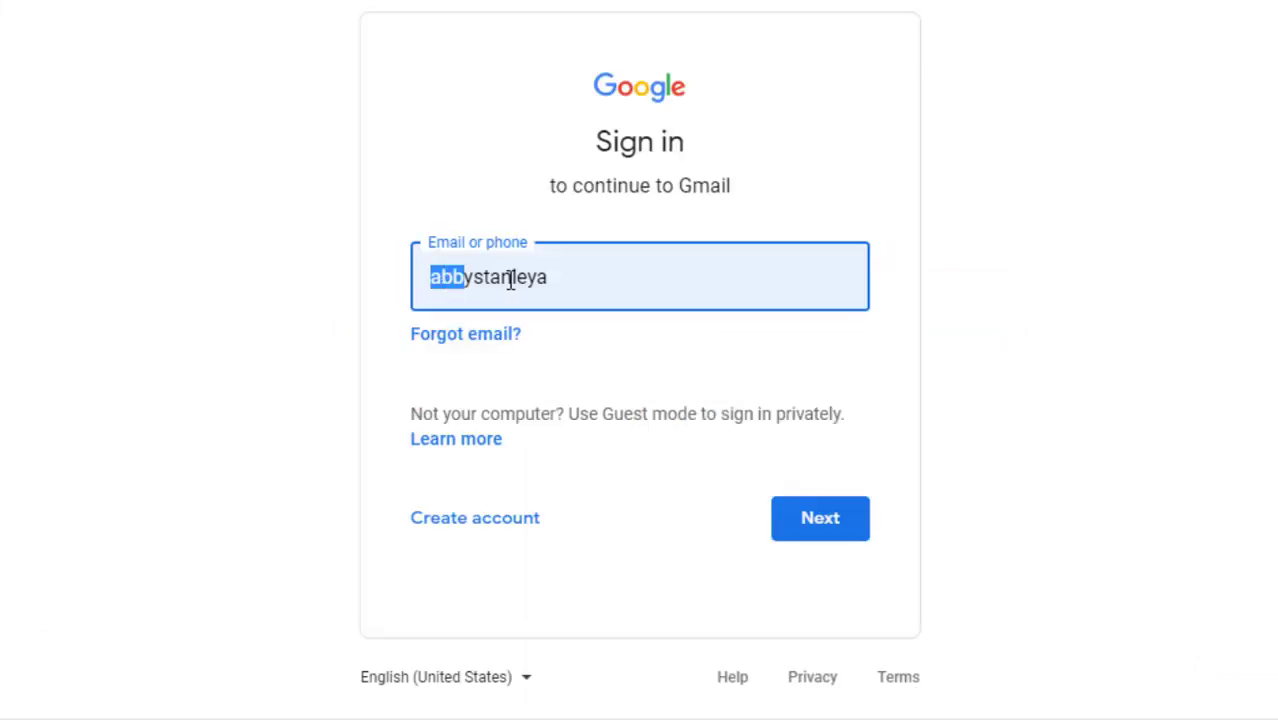
pyautogui.moveTo(450, 278); pyautogui.dragTo(537, 283)
pyautogui.rightClick(537, 283)
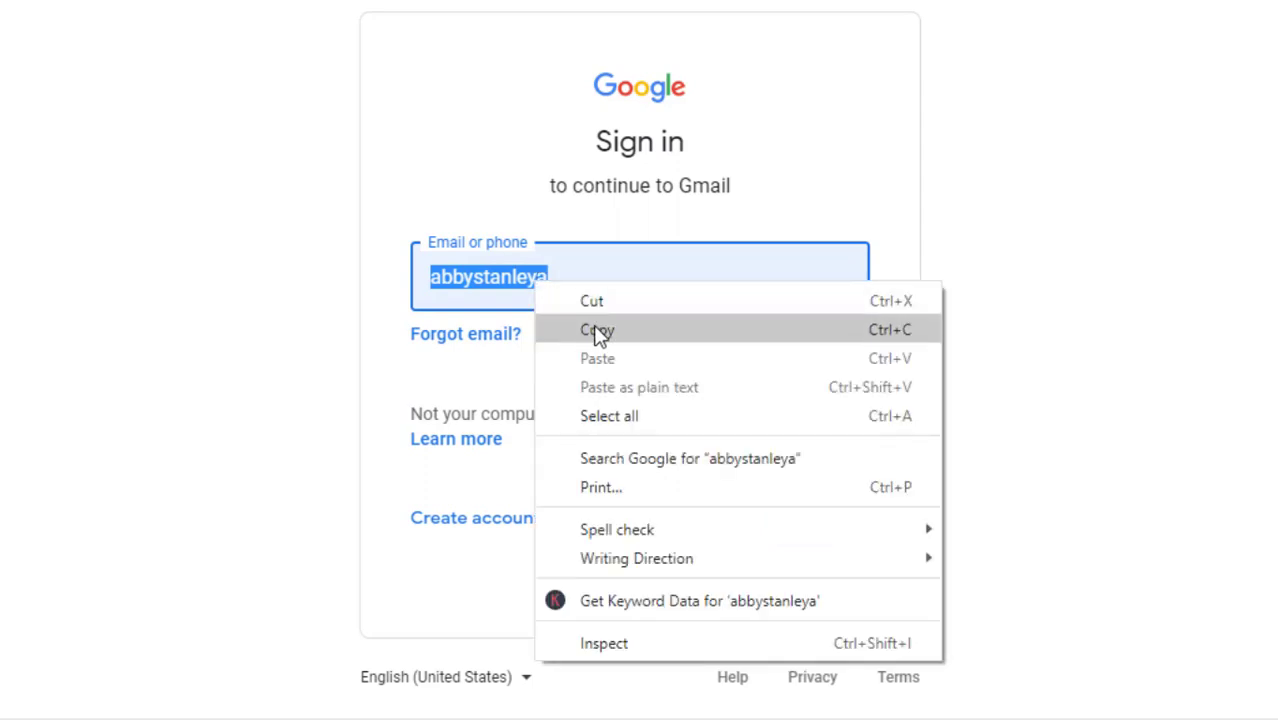
pyautogui.click(596, 329)
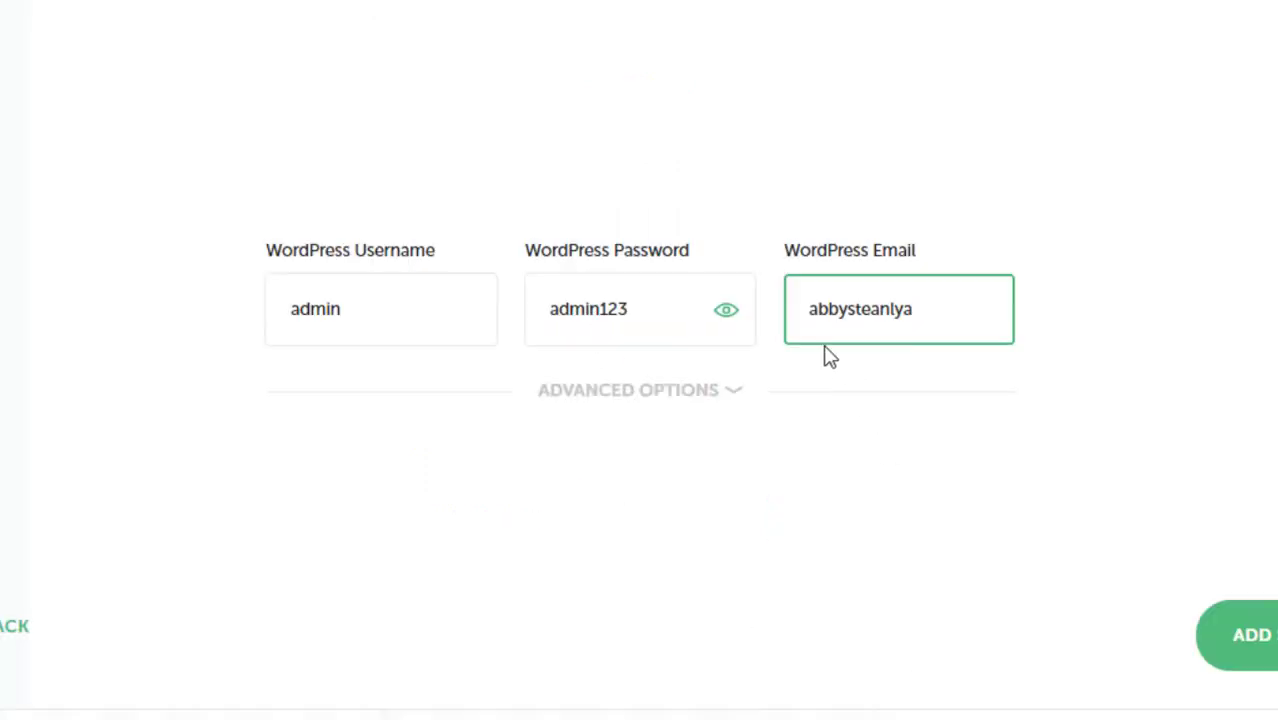
pyautogui.moveTo(814, 310); pyautogui.dragTo(946, 312)
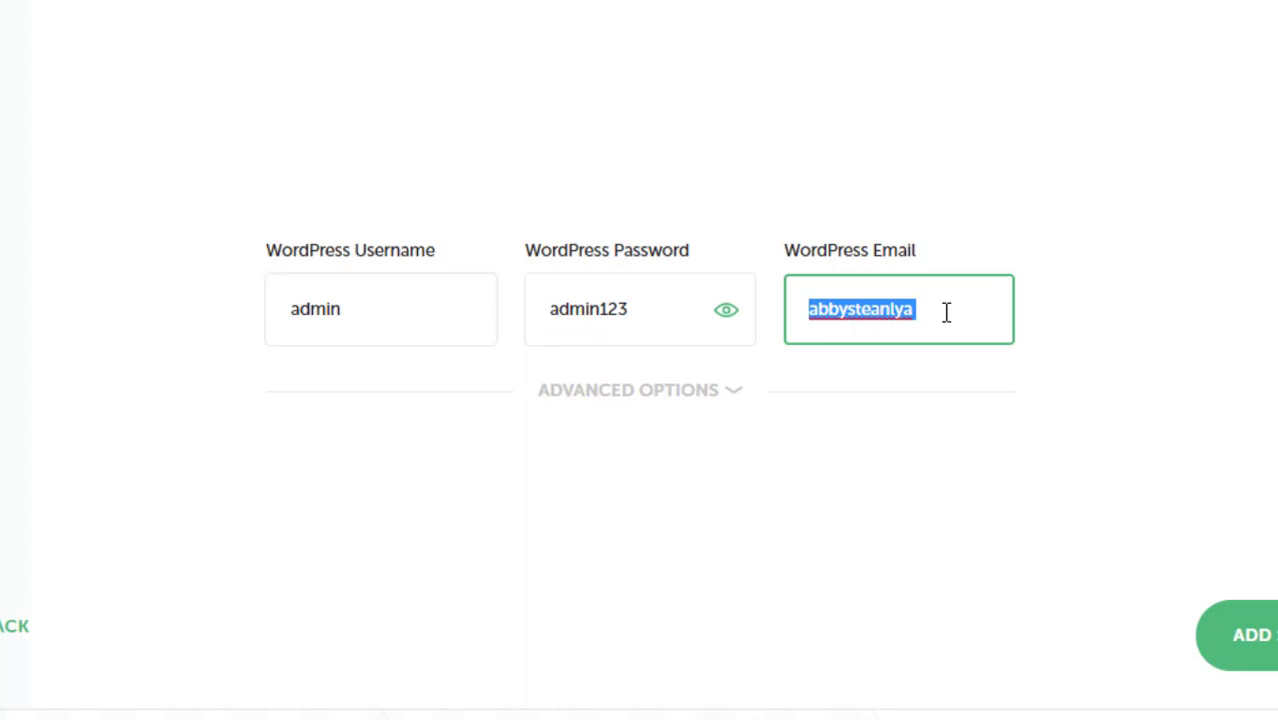
pyautogui.hotkey('ctrl', 'v')
pyautogui.write('@g')
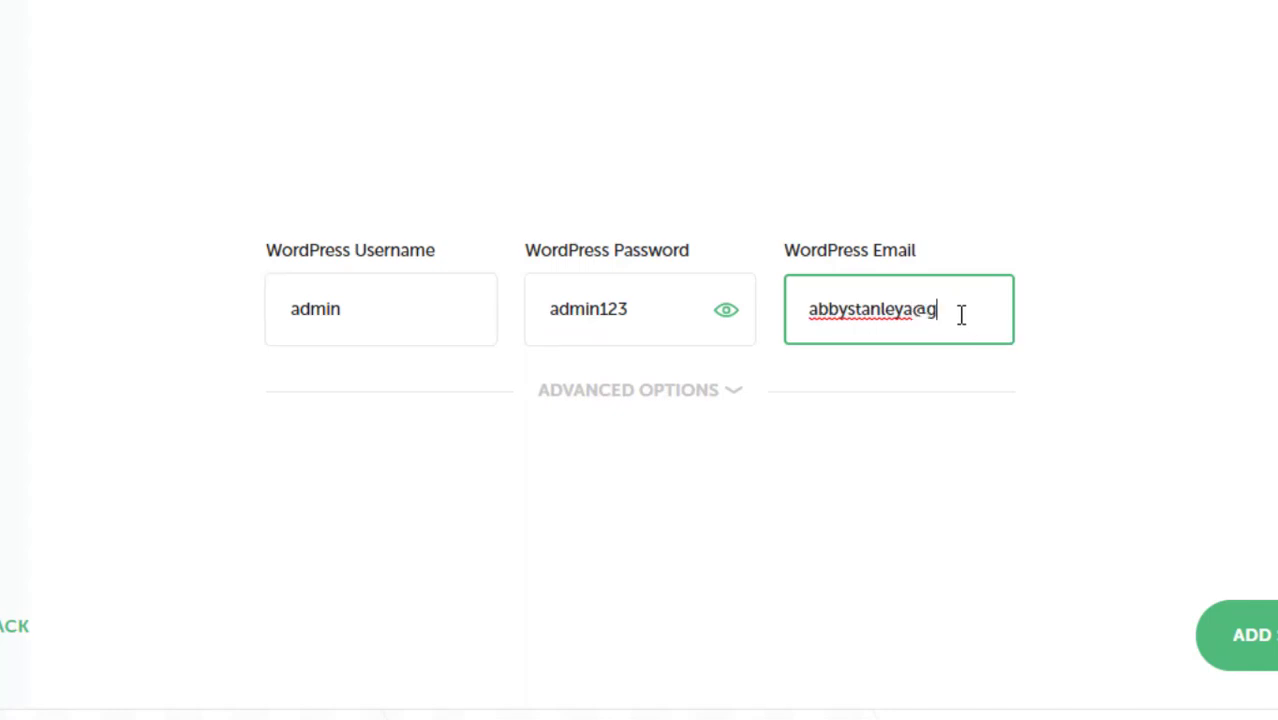
pyautogui.write('mail.com')
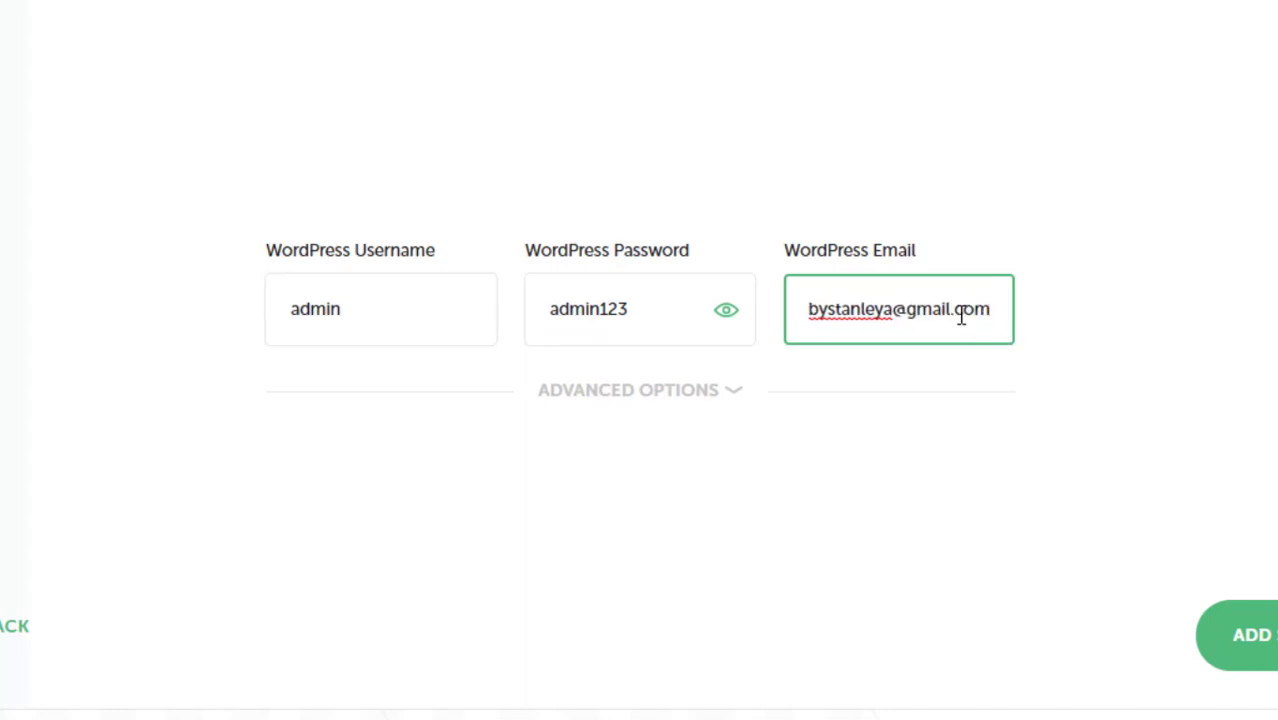
pyautogui.click(745, 398)
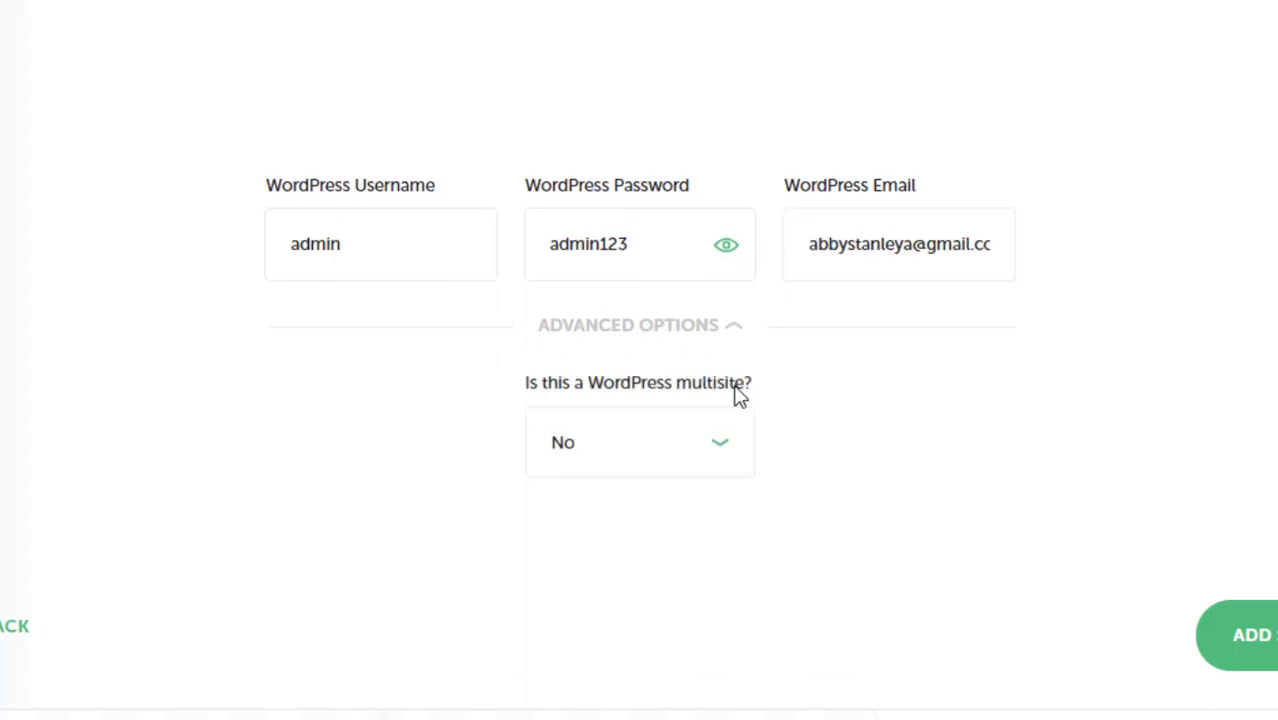
pyautogui.click(724, 446)
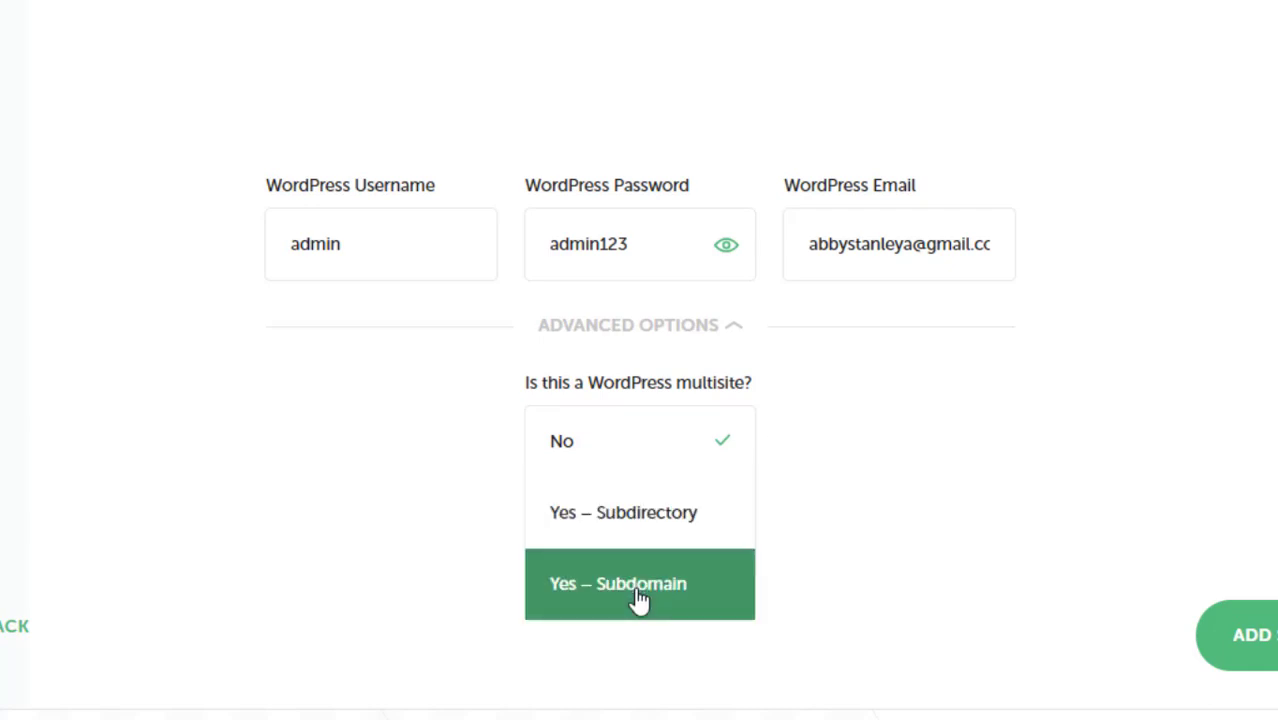
pyautogui.click(857, 400)
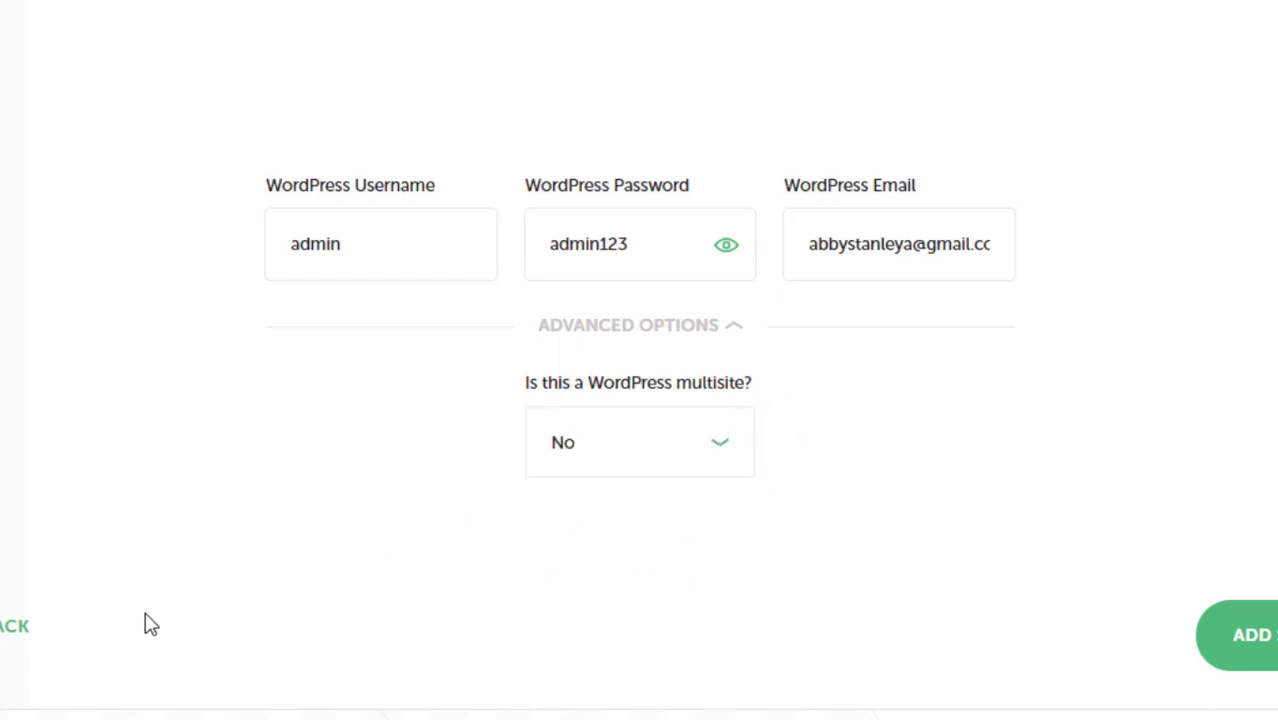
# Add the techleader site and let Local finish installing it
pyautogui.click(1265, 640)
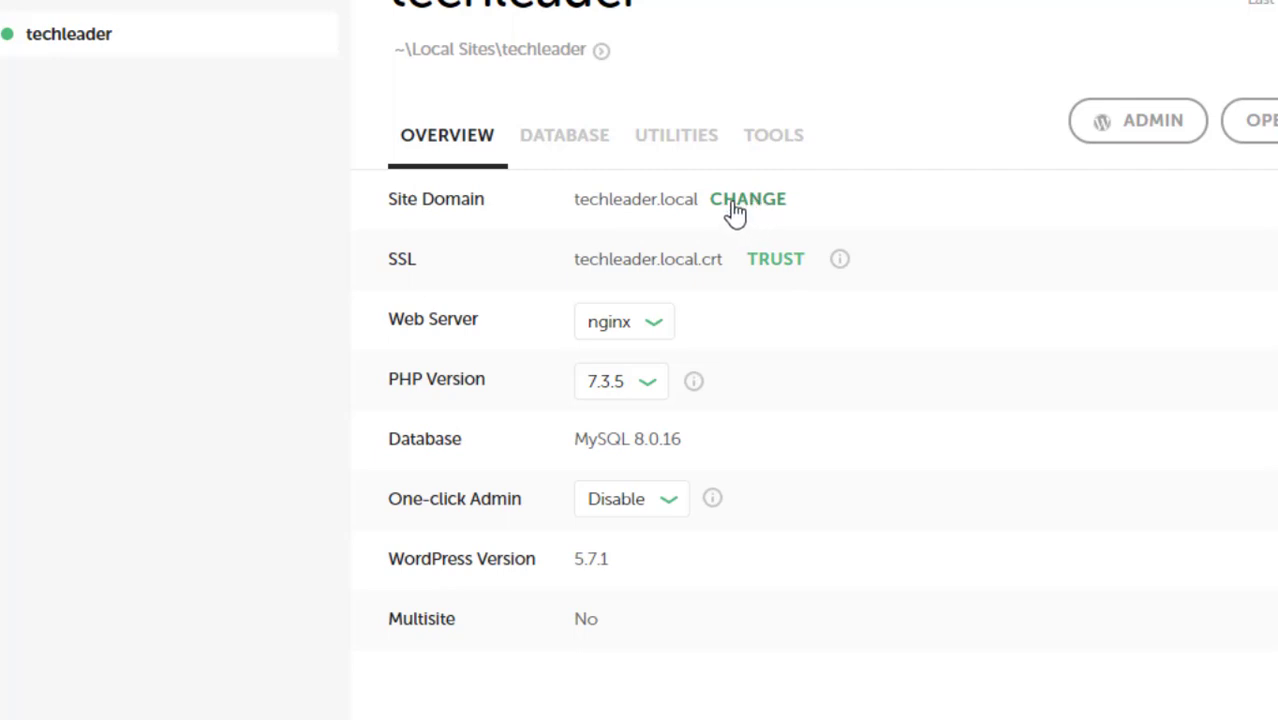
# Look through the techleader site's Database and Utilities tabs, ending on Tools
pyautogui.click(566, 142)
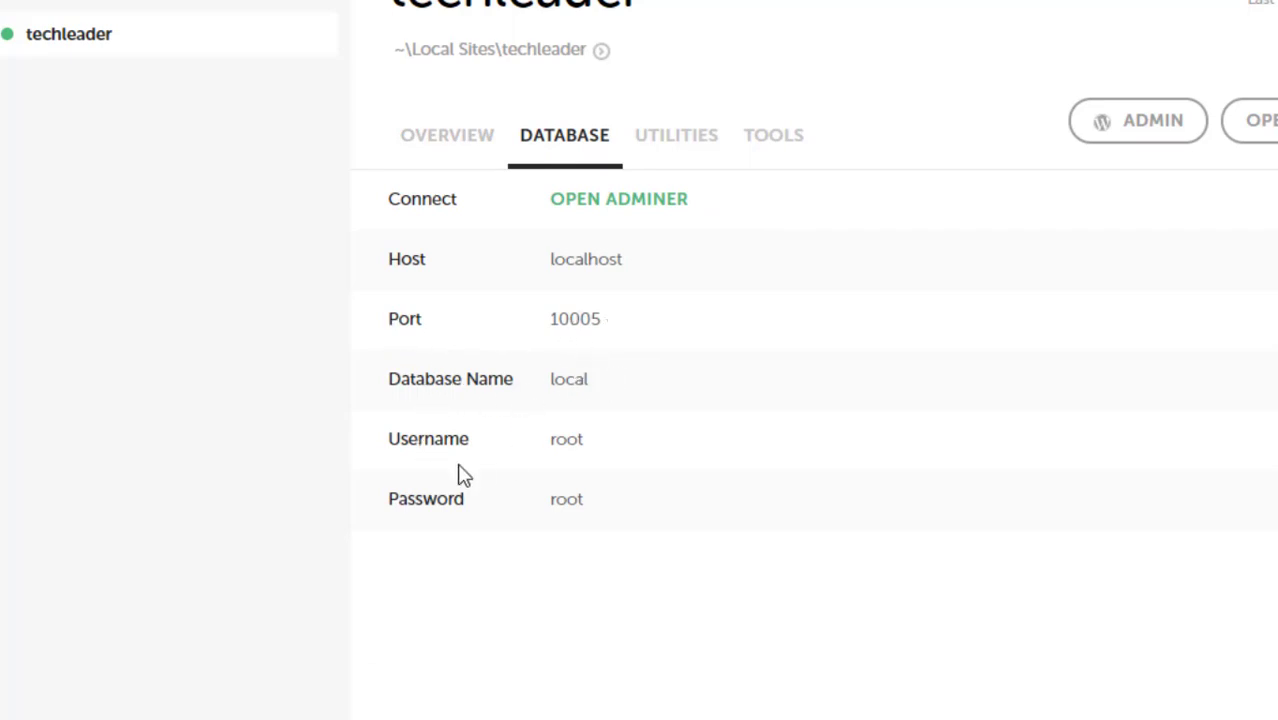
pyautogui.click(684, 138)
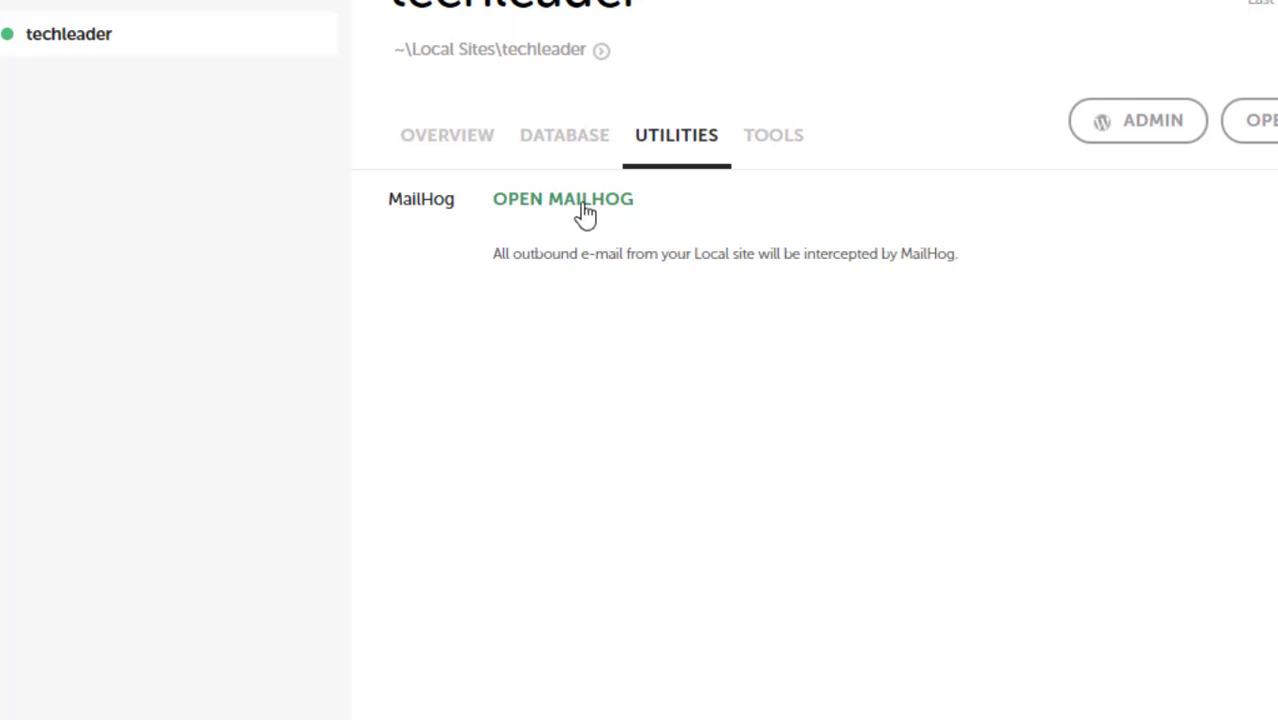
pyautogui.click(770, 146)
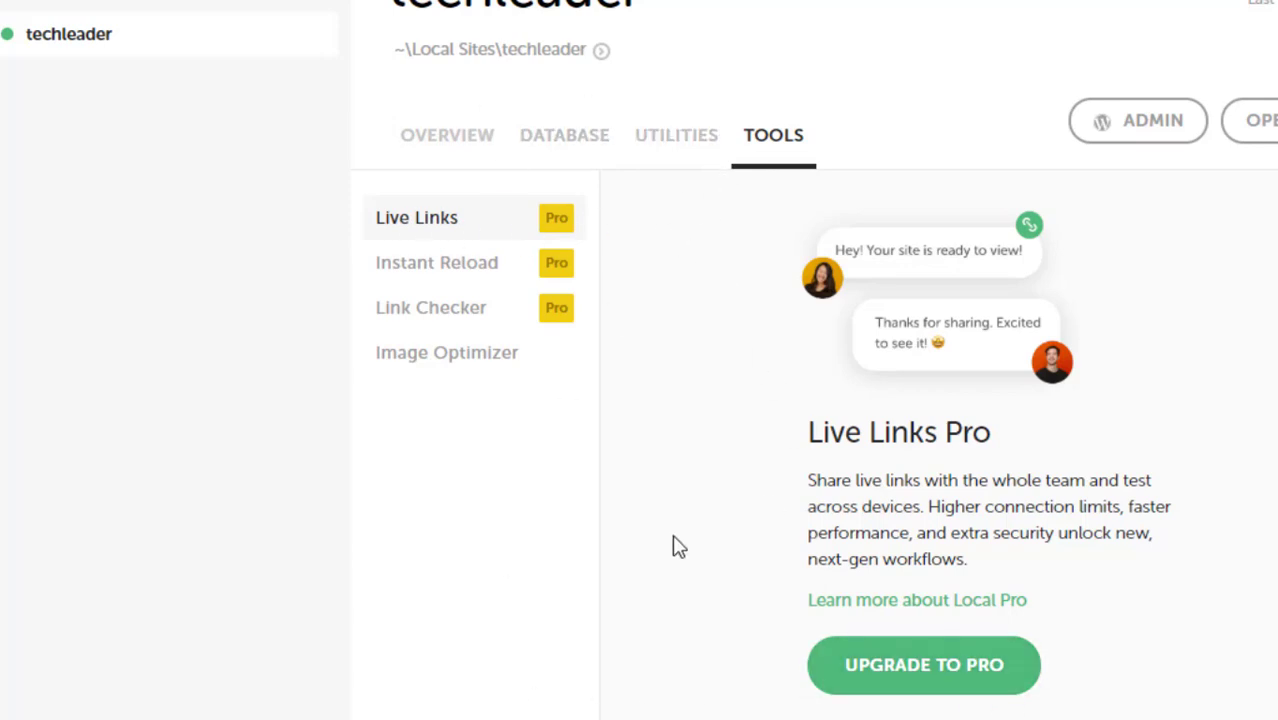
# Stop and restart techleader, dismiss the connected hosts prompt, and open techleader.local in the browser
pyautogui.click(1265, 1)
pyautogui.click(1265, 1)
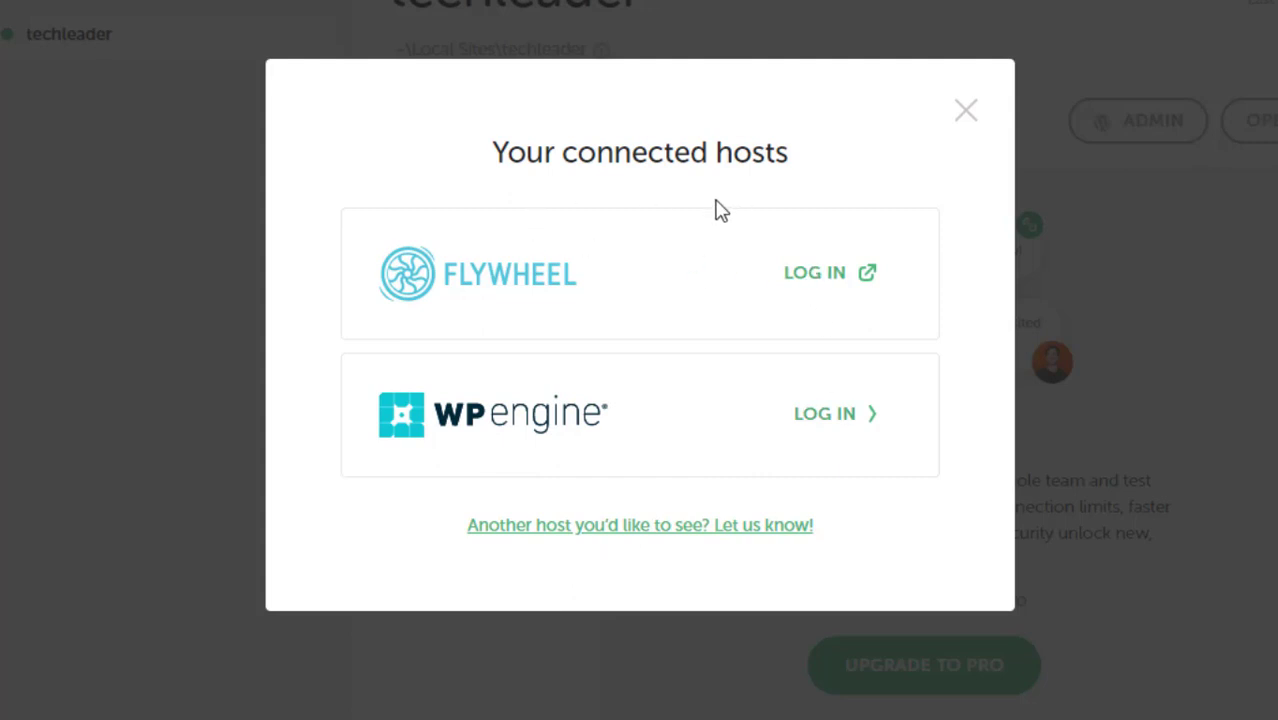
pyautogui.click(961, 113)
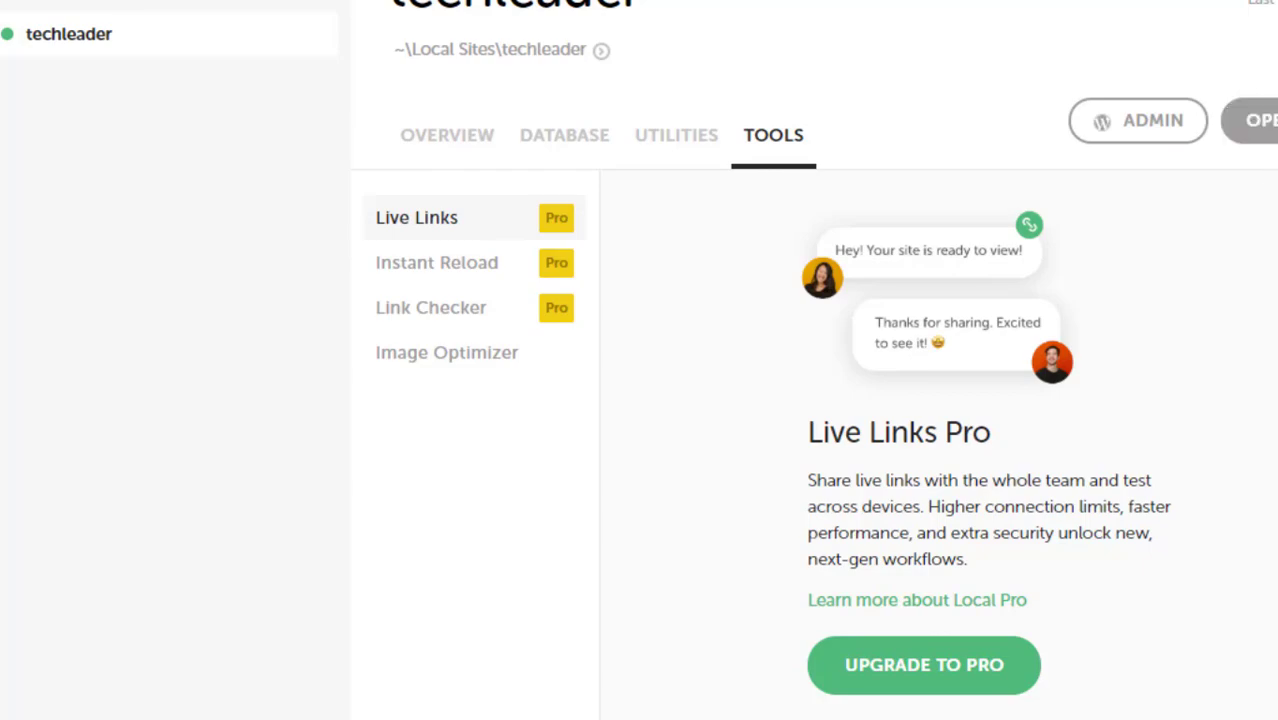
pyautogui.click(1262, 122)
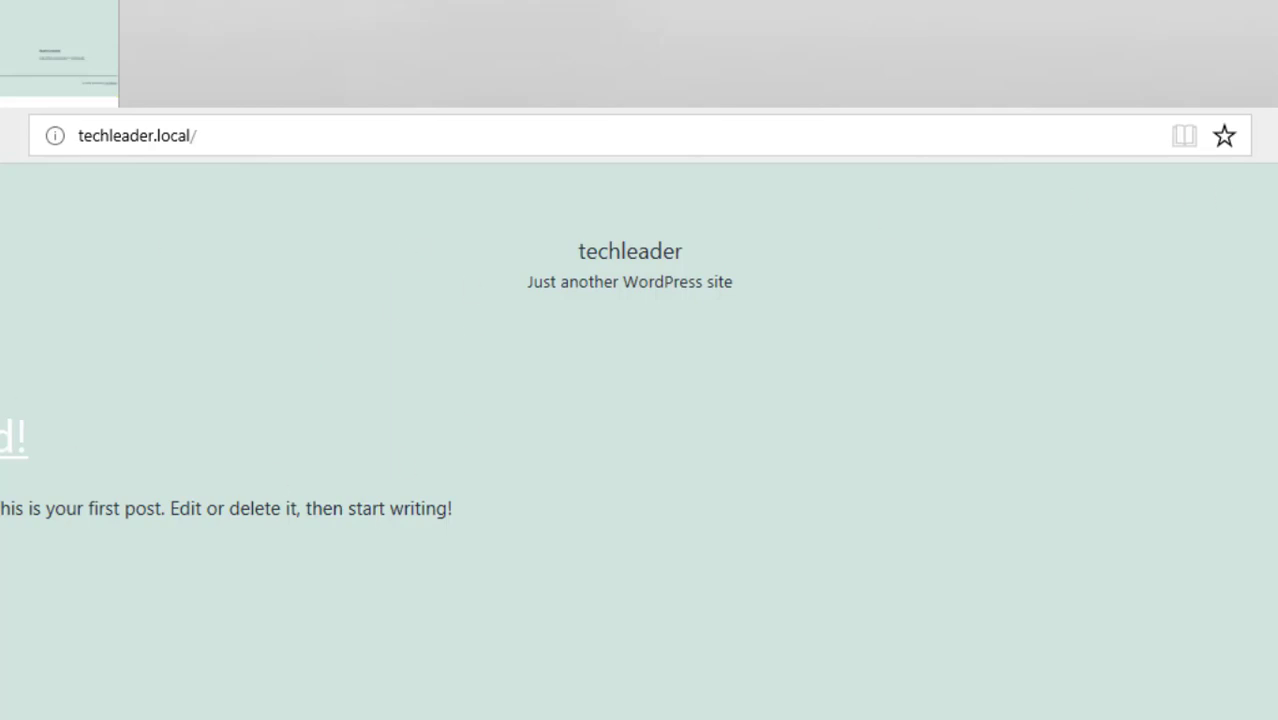
pyautogui.scroll(-3, 640, 440)
pyautogui.scroll(1, 640, 440)
pyautogui.scroll(-1, 640, 440)
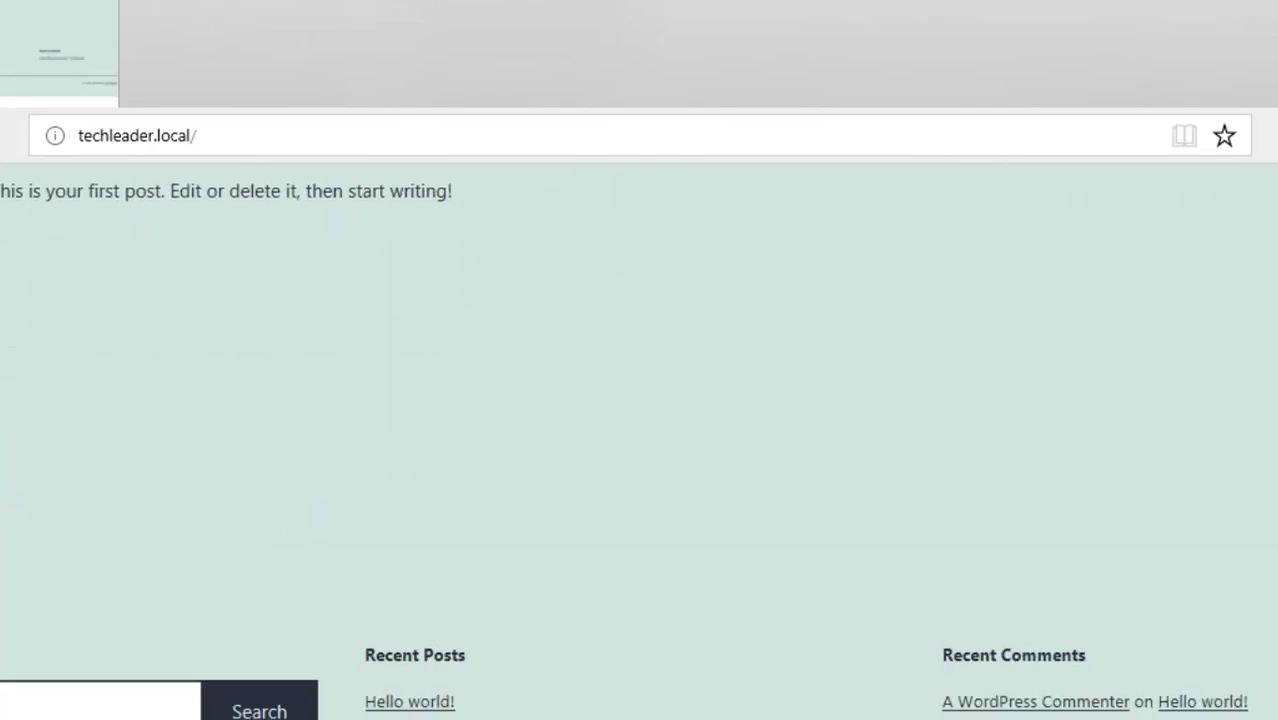
pyautogui.moveTo(540, 45); pyautogui.dragTo(550, 123)
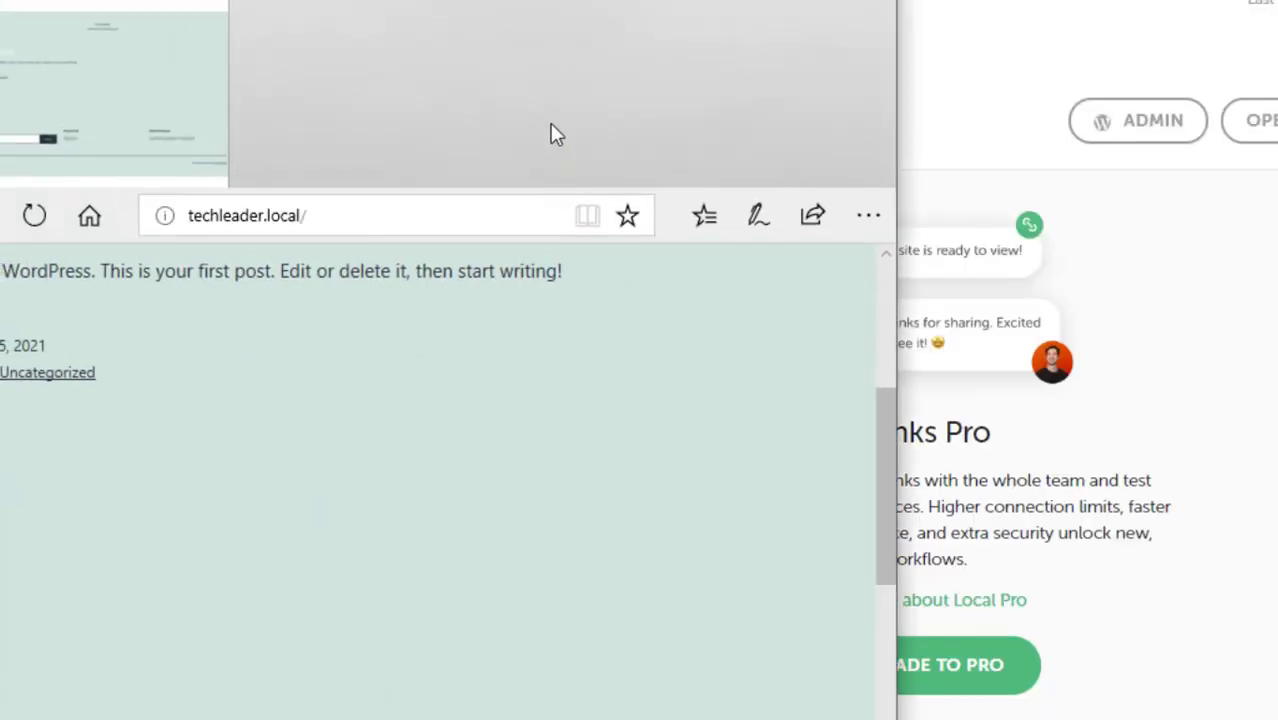
pyautogui.moveTo(550, 5); pyautogui.dragTo(849, 6)
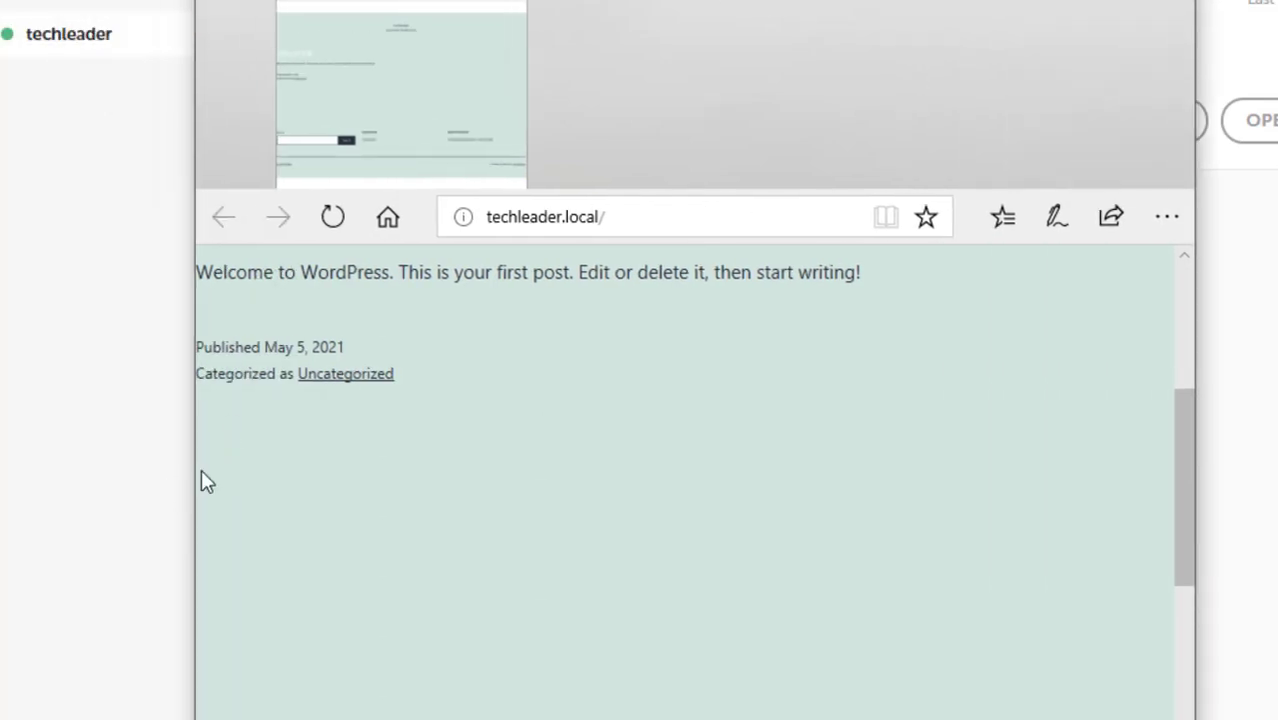
pyautogui.moveTo(194, 466); pyautogui.dragTo(69, 492)
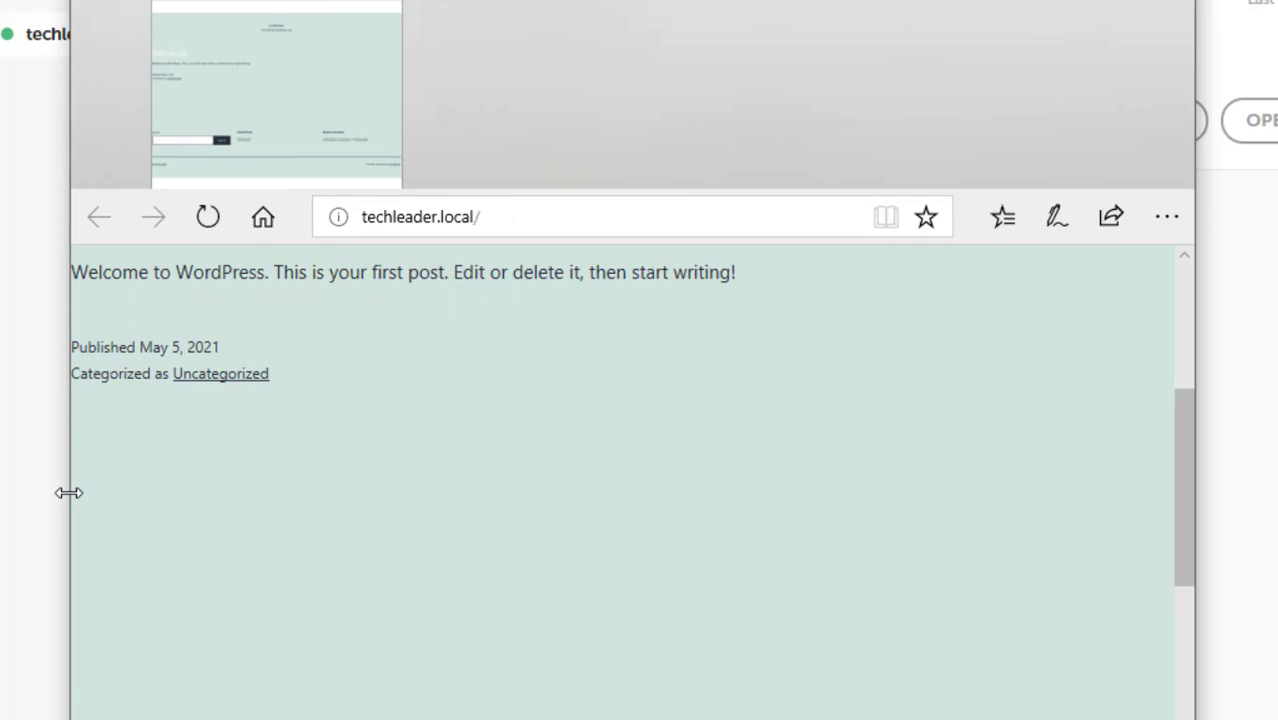
pyautogui.moveTo(856, 66); pyautogui.dragTo(877, 20)
pyautogui.moveTo(1208, 358); pyautogui.dragTo(1201, 286)
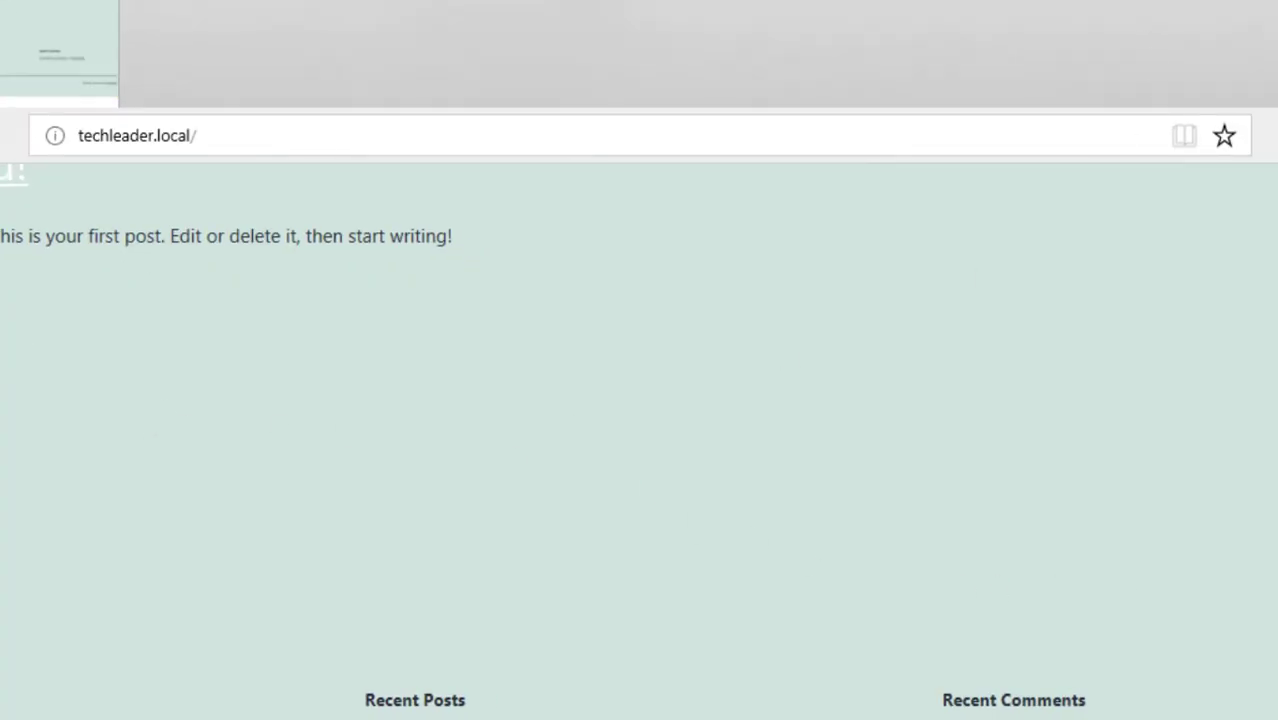
pyautogui.scroll(-2, 639, 440)
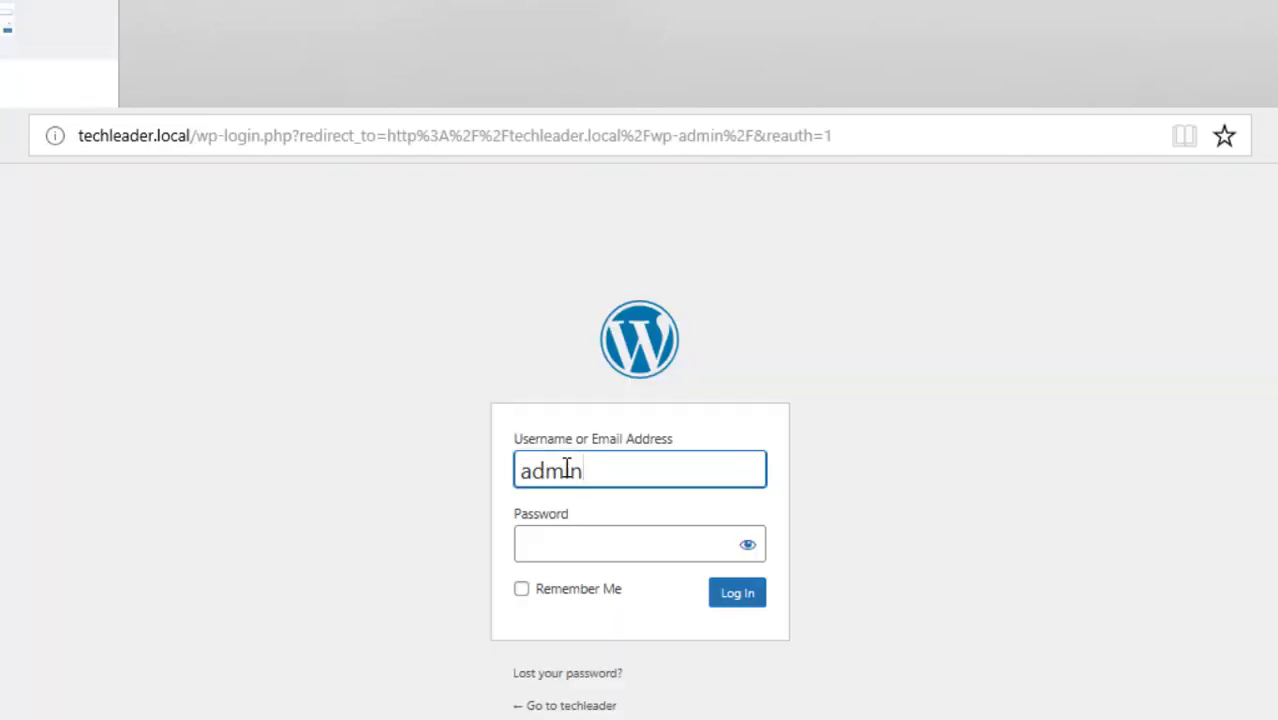
# Enter the admin account's password, shown as plain text, and log in to the techleader dashboard
pyautogui.click(563, 544)
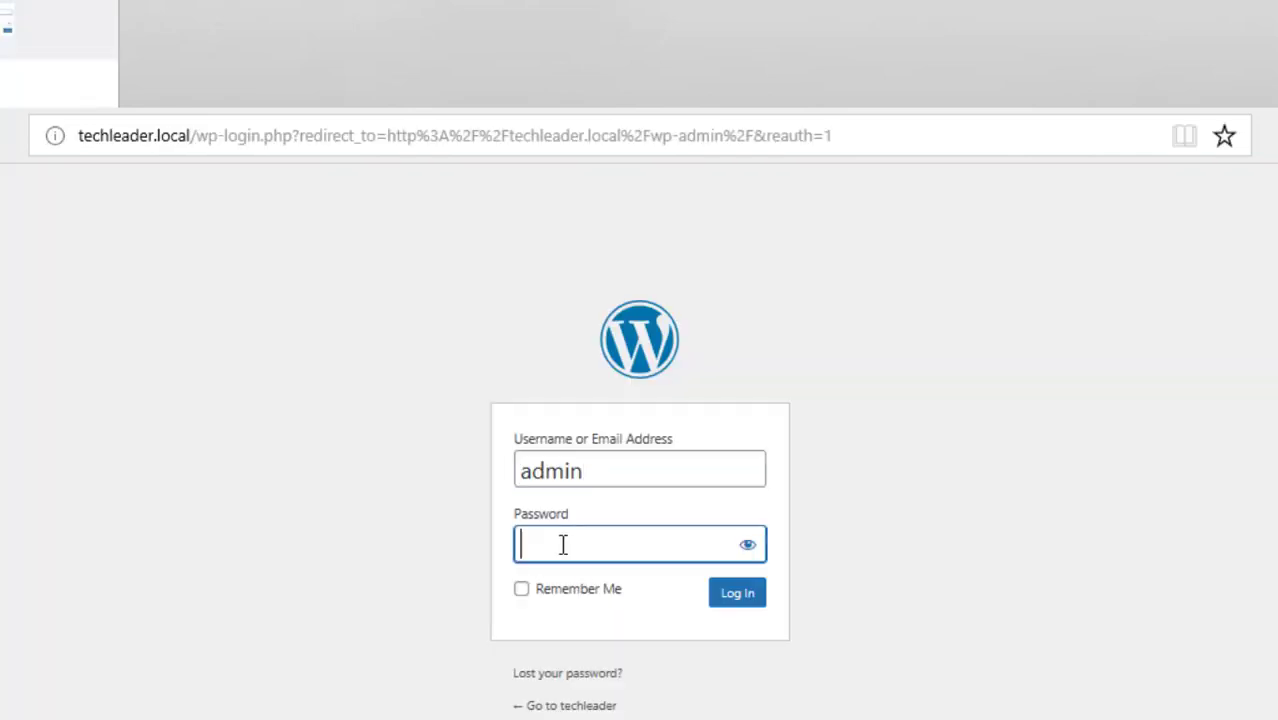
pyautogui.click(748, 546)
pyautogui.click(635, 545)
pyautogui.write('admin123')
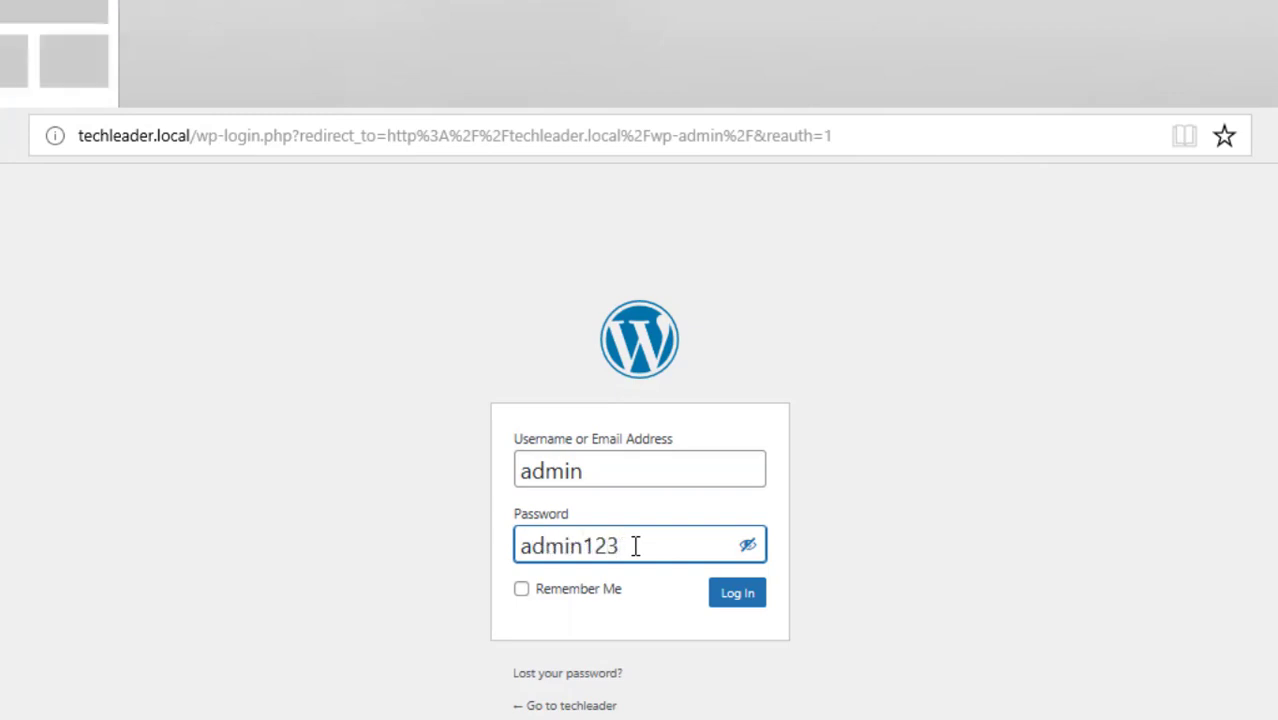
pyautogui.click(736, 605)
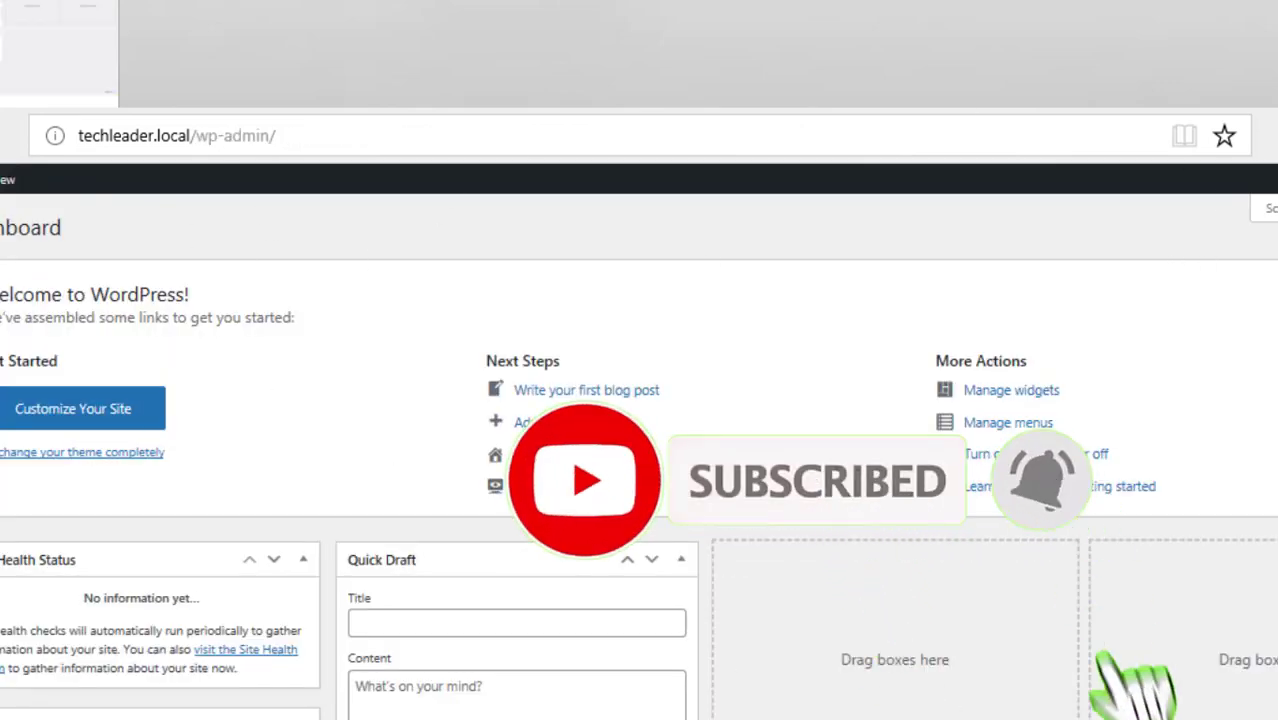
pyautogui.scroll(-1, 640, 456)
pyautogui.scroll(1, 640, 456)
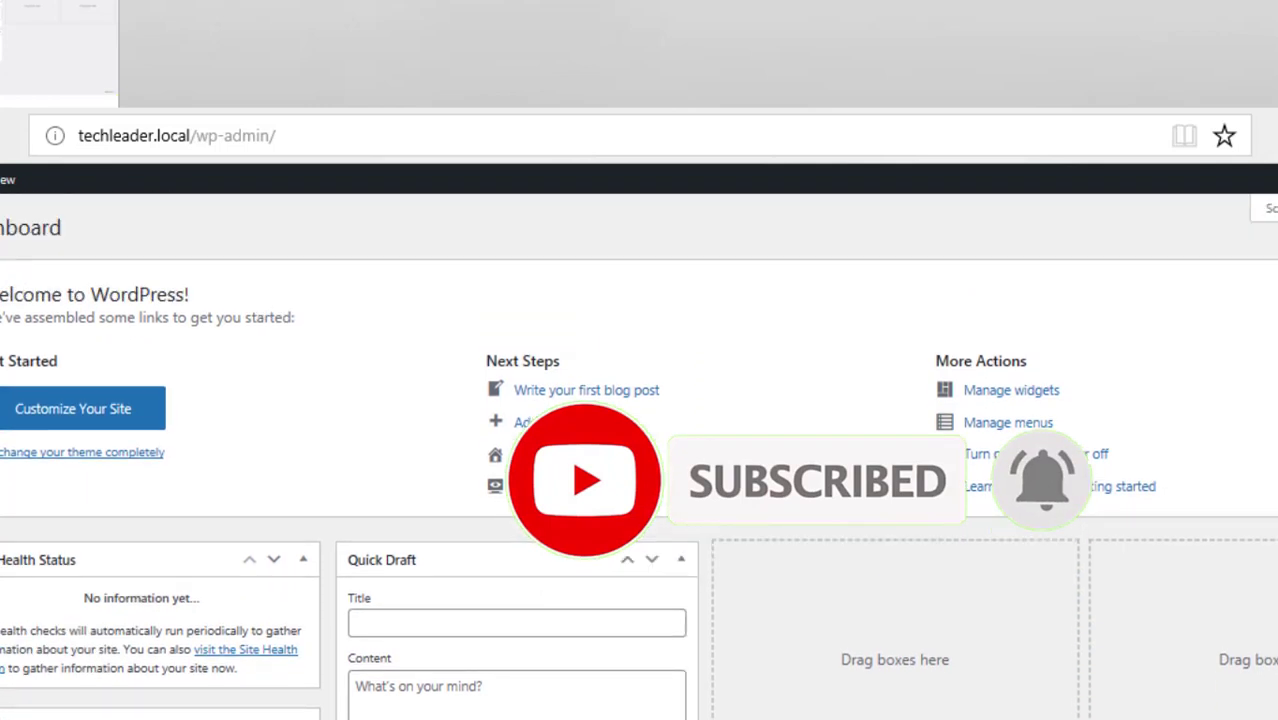
pyautogui.scroll(-5, 640, 456)
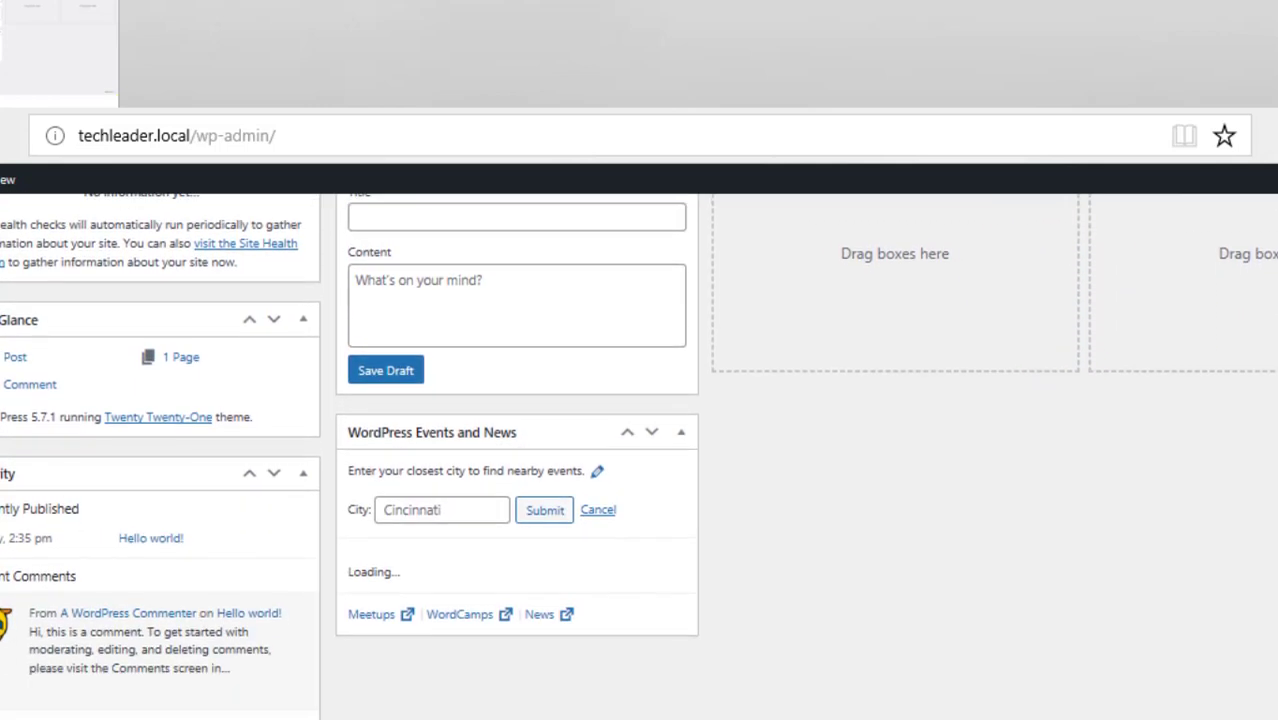
pyautogui.scroll(4, 640, 456)
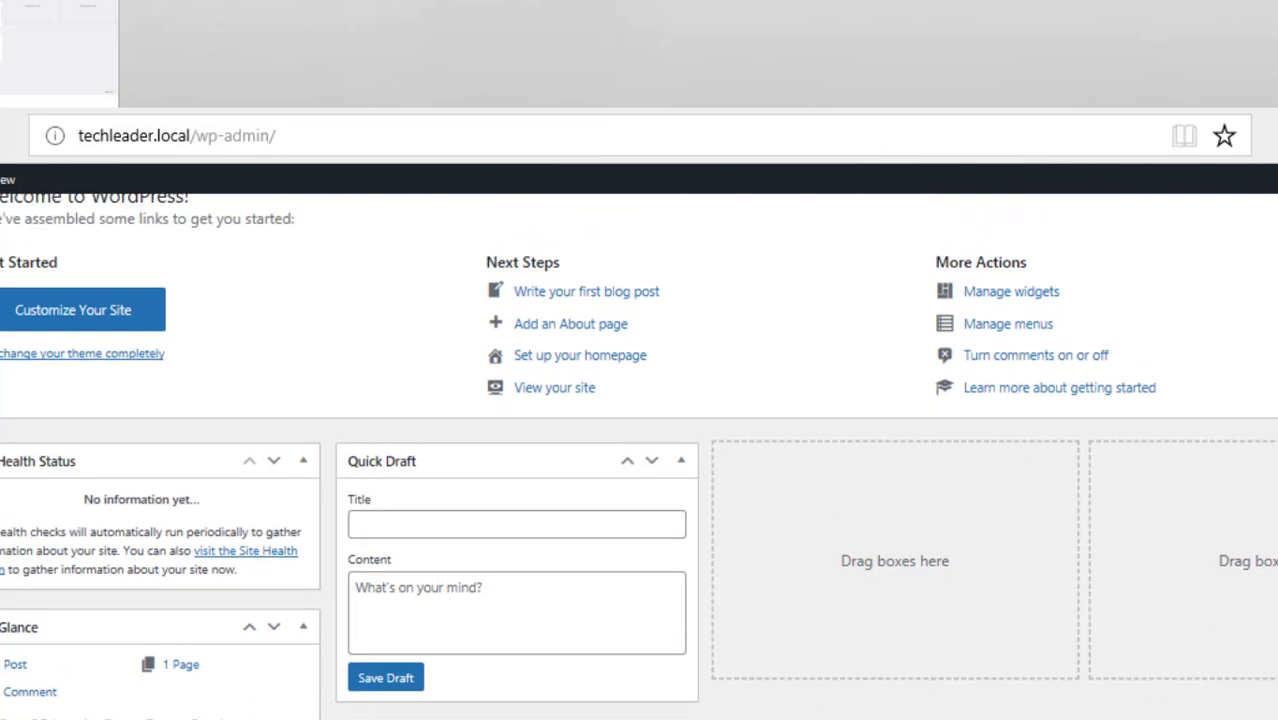
pyautogui.scroll(-4, 640, 456)
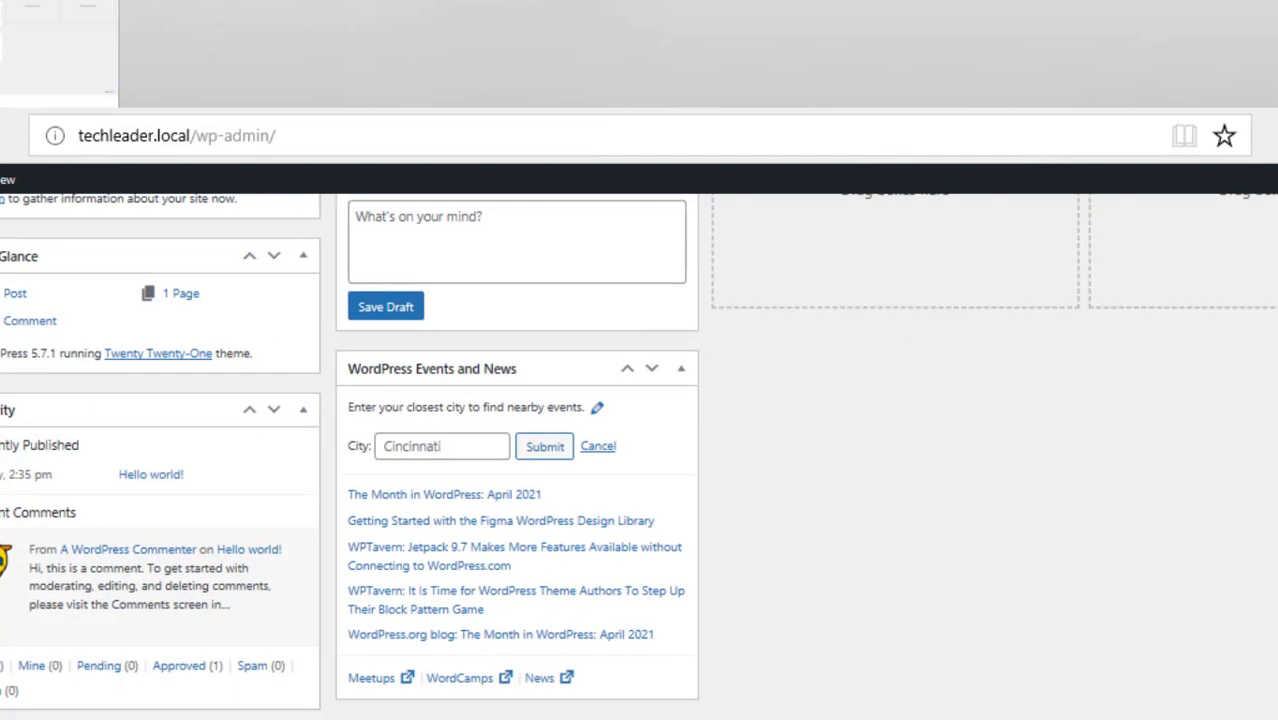
pyautogui.scroll(5, 640, 456)
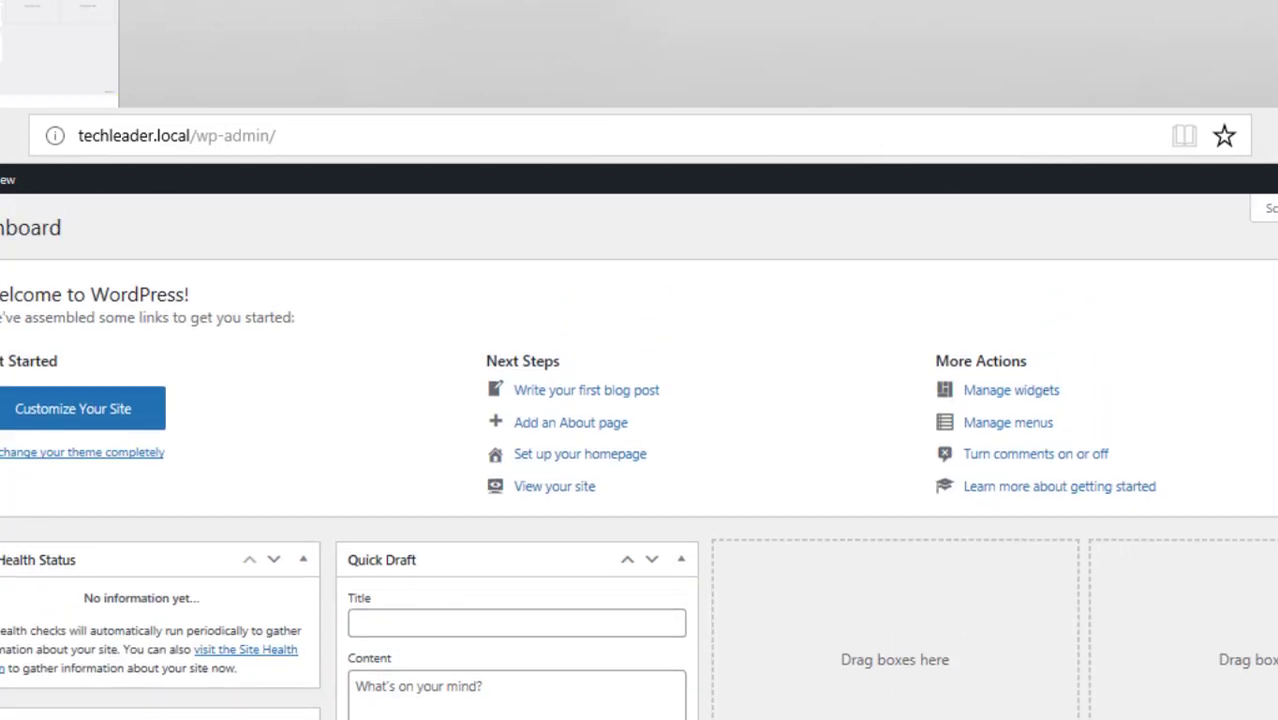
pyautogui.scroll(-4, 640, 456)
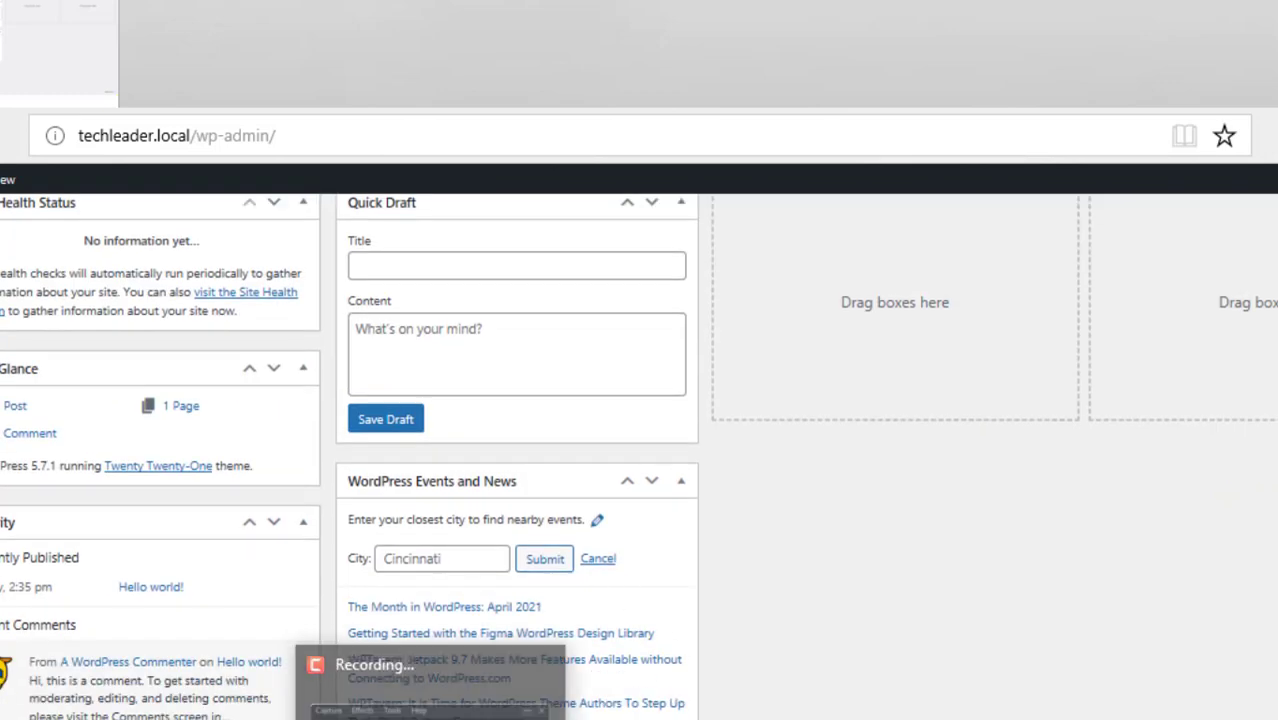
pyautogui.scroll(4, 765, 414)
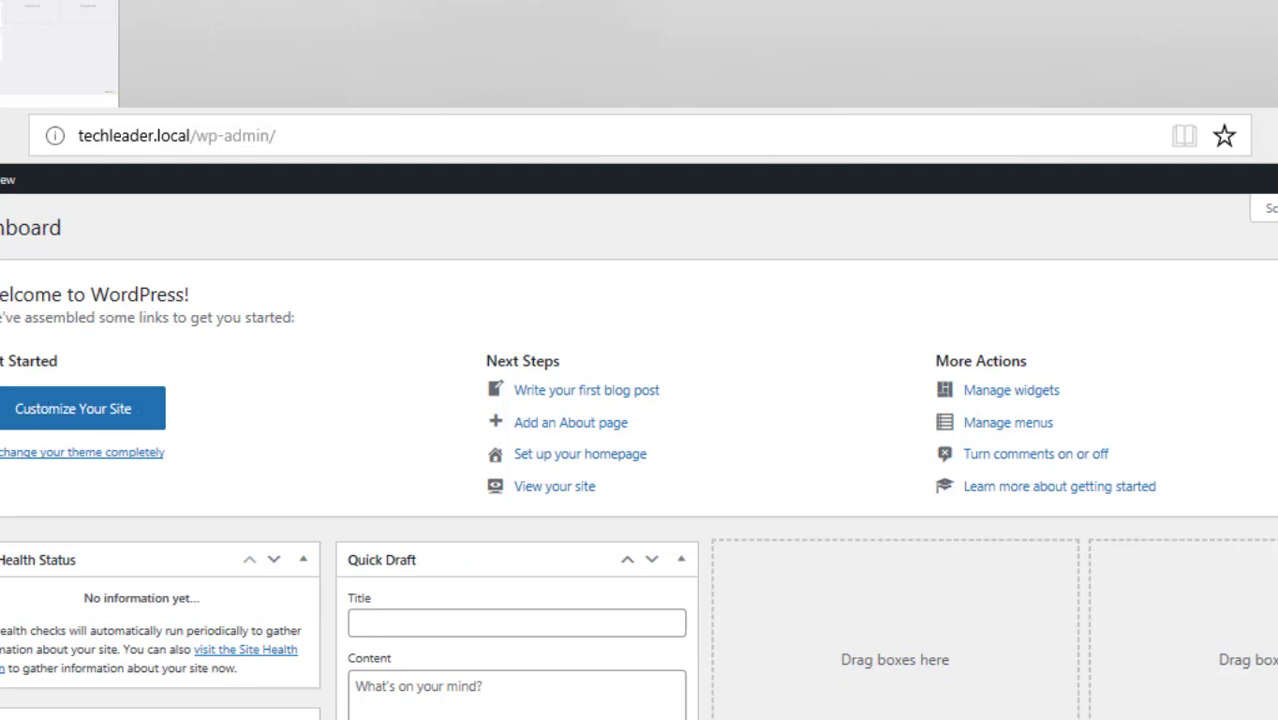
pyautogui.scroll(-2, 640, 456)
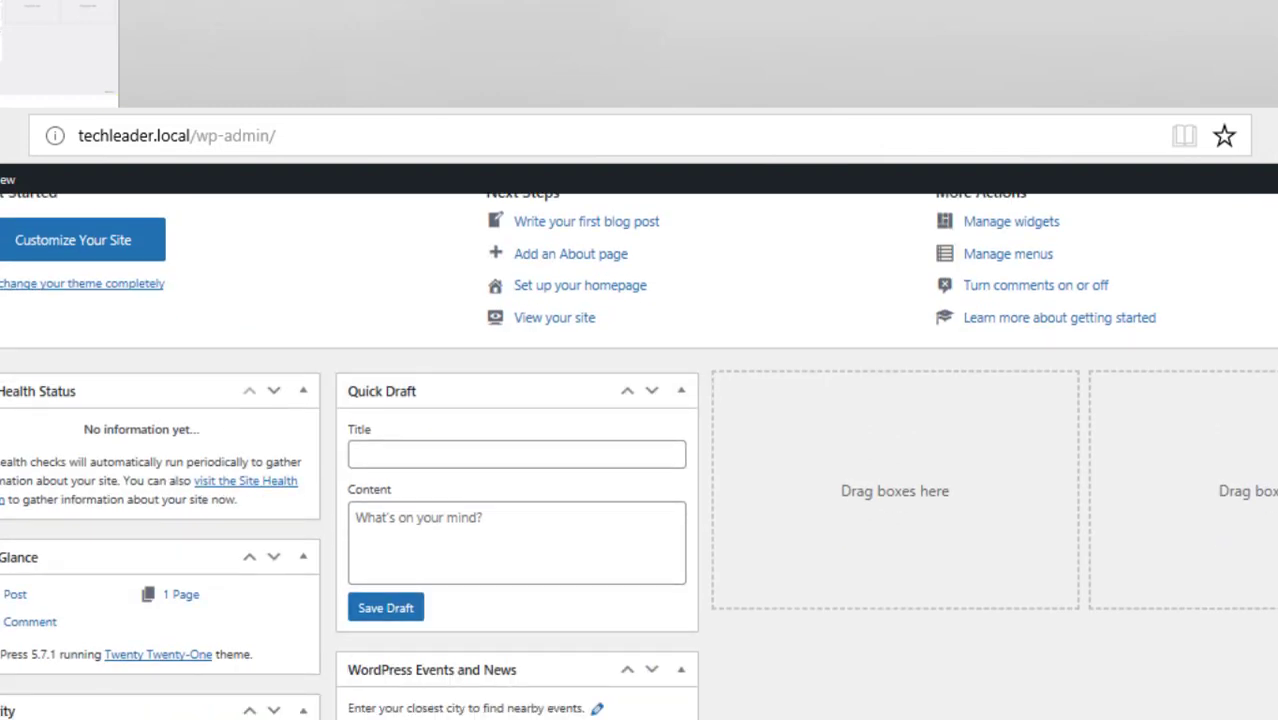